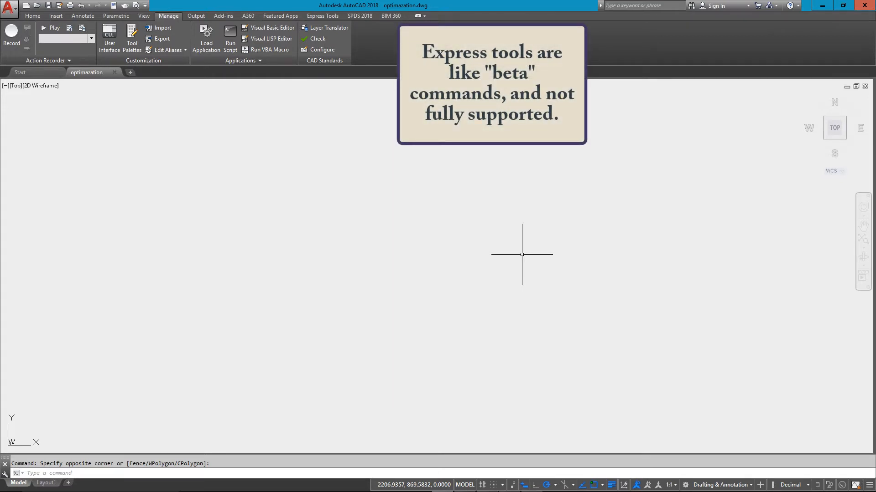
- Open the command alias editor with the ALIASEDIT command and move its window slightly clear of the drawing centre
{"action": "type", "text": "ALIAS"}
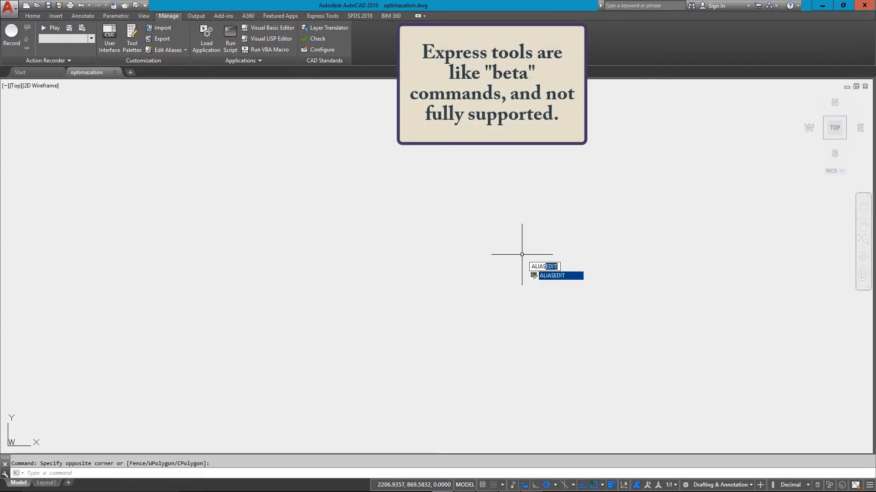
{"action": "key", "text": "Return"}
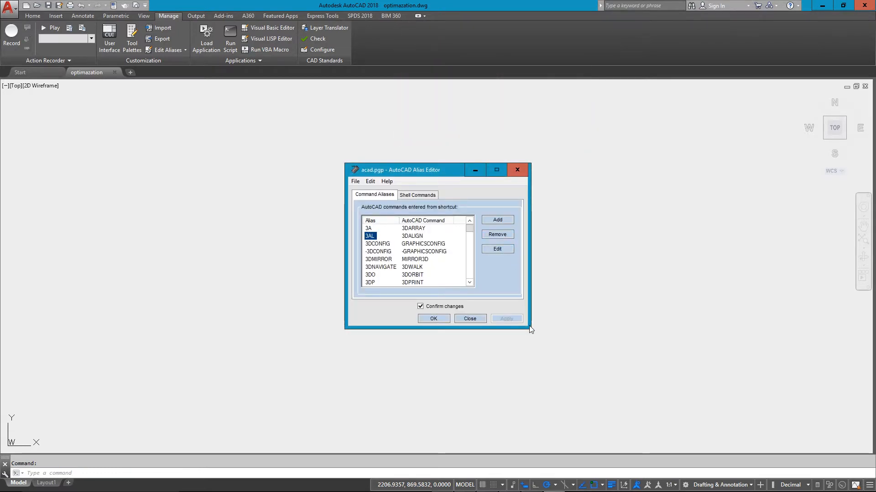
{"action": "left_click_drag", "start_coordinate": [444, 174], "coordinate": [431, 156]}
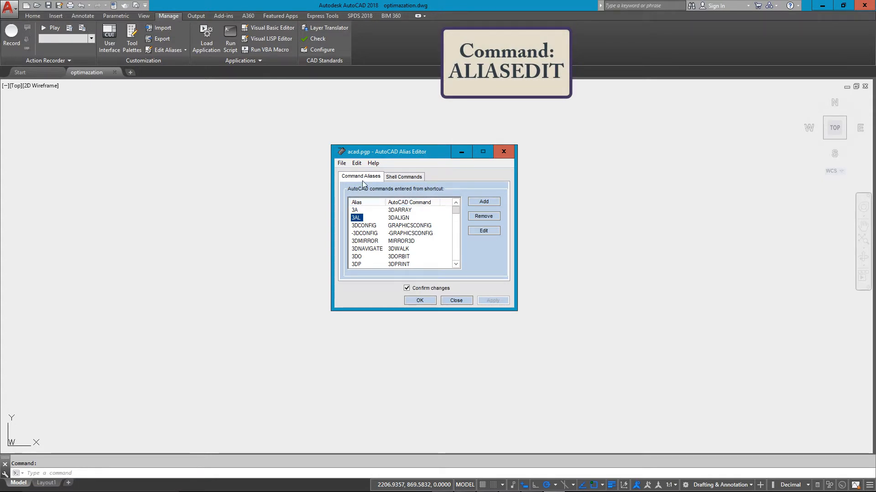
- Start a new command alias with DL as the alias and DIMLINEAR as its AutoCAD command
{"action": "left_click", "coordinate": [491, 203]}
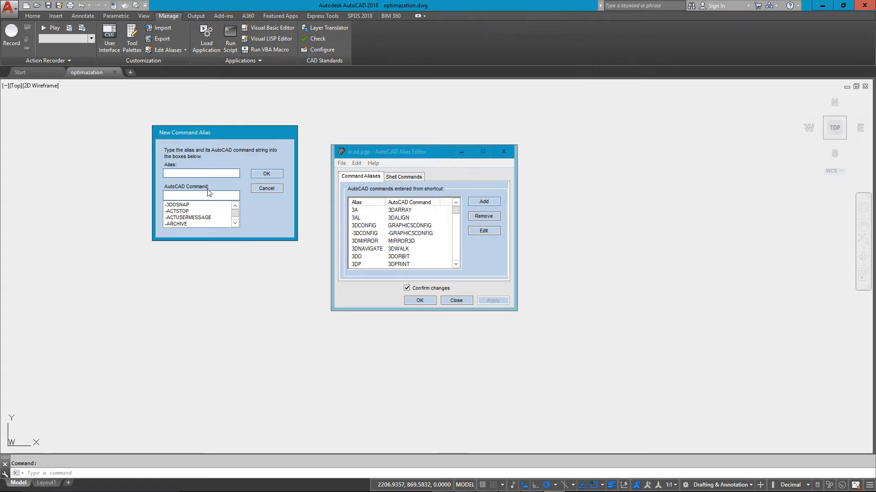
{"action": "left_click_drag", "start_coordinate": [208, 132], "coordinate": [217, 143]}
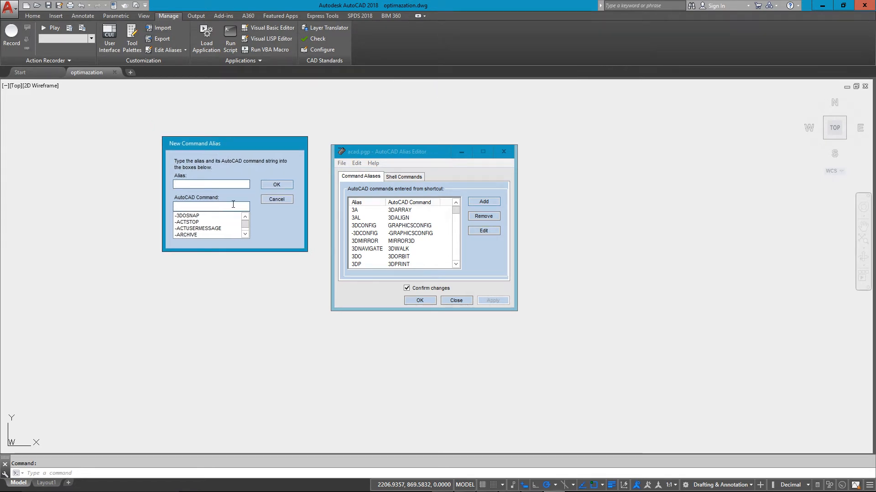
{"action": "type", "text": "dl"}
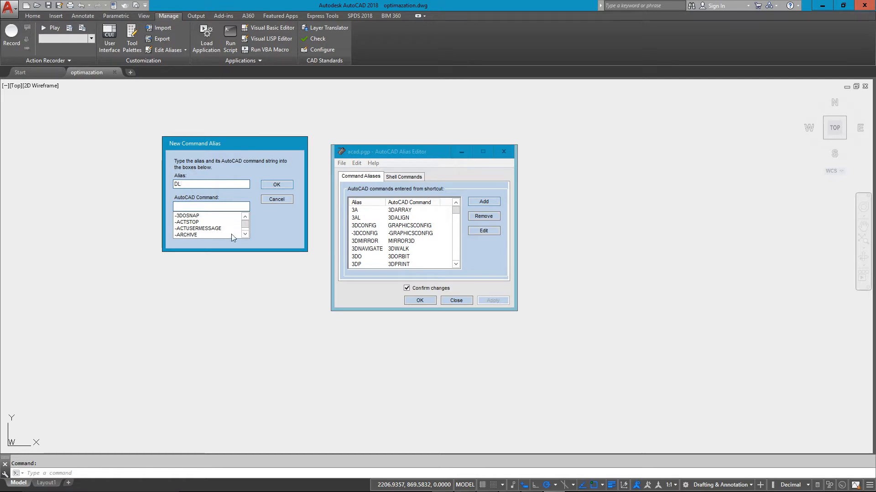
{"action": "key", "text": "Tab"}
{"action": "type", "text": "dim"}
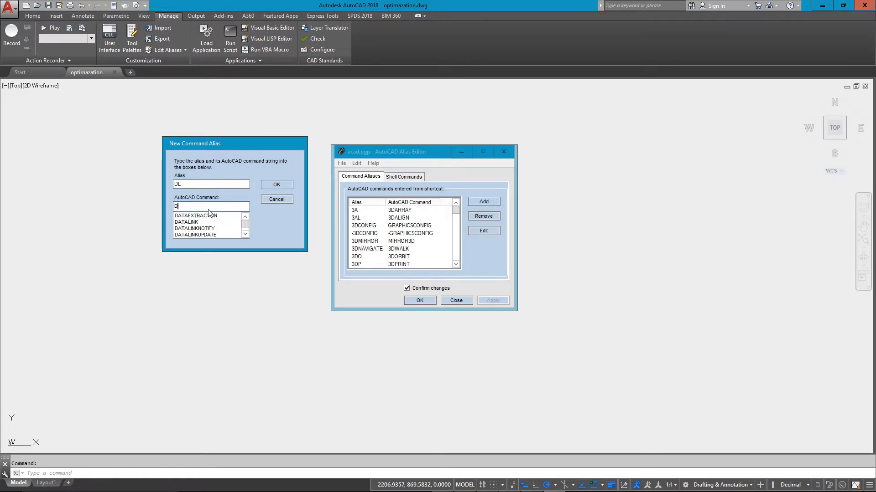
{"action": "type", "text": "l"}
{"action": "left_click", "coordinate": [197, 223]}
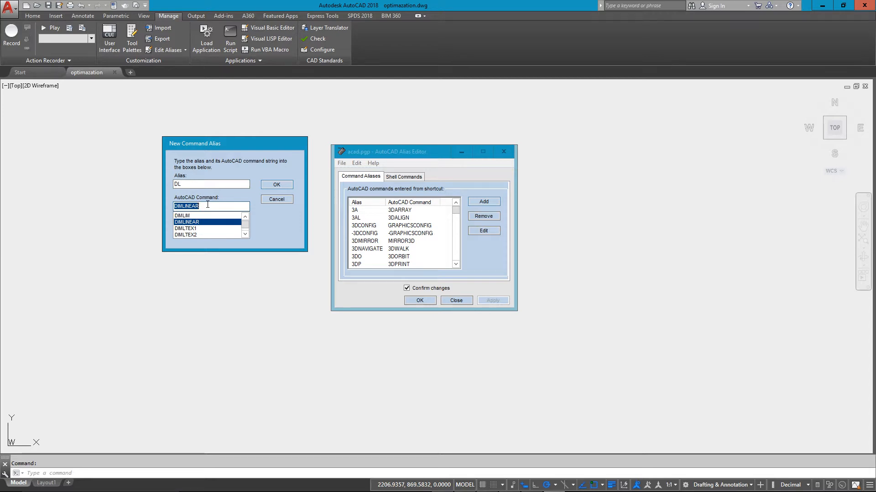
- Accept the new alias entry and agree to redefine DL so that it runs DIMLINEAR
{"action": "double_click", "coordinate": [210, 183]}
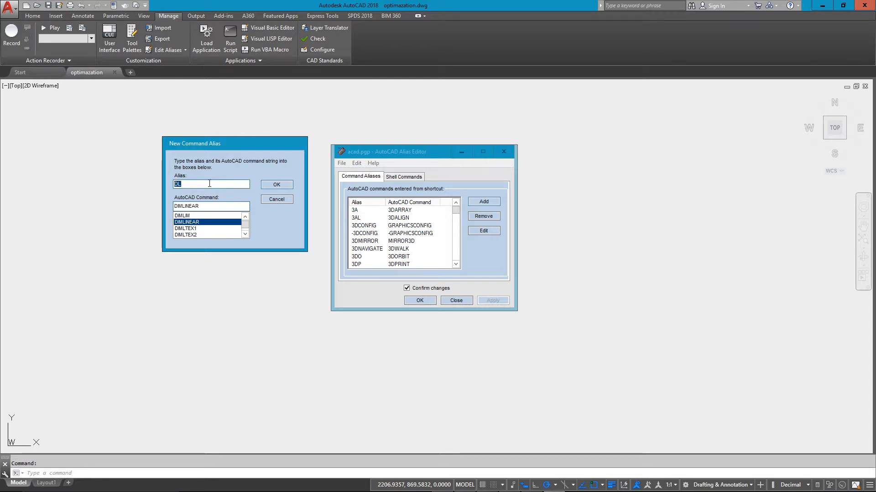
{"action": "left_click", "coordinate": [209, 183]}
{"action": "double_click", "coordinate": [211, 208]}
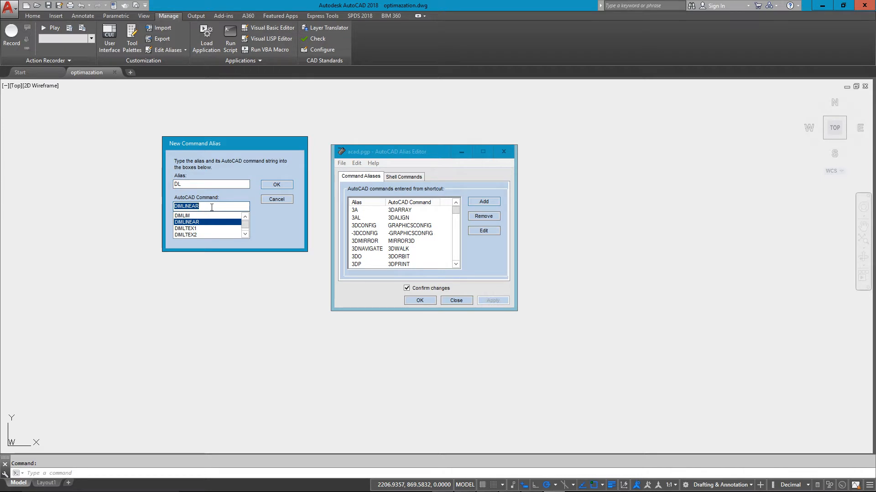
{"action": "left_click", "coordinate": [277, 185]}
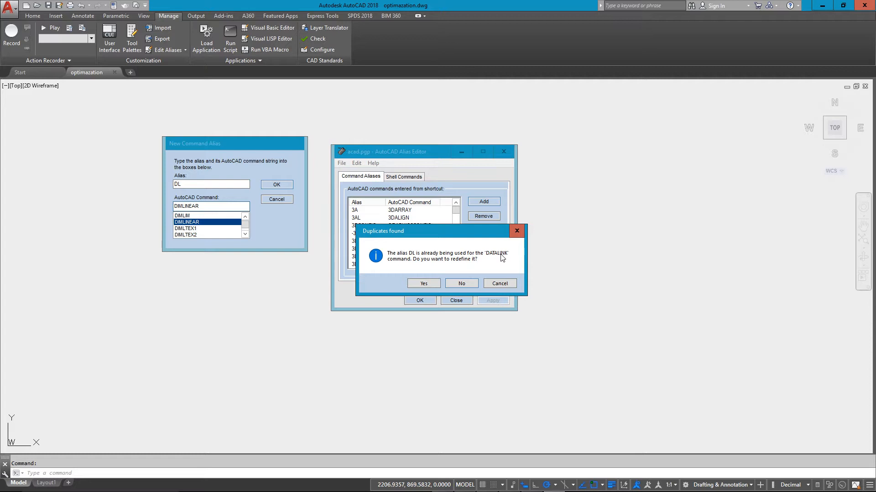
{"action": "left_click", "coordinate": [424, 284]}
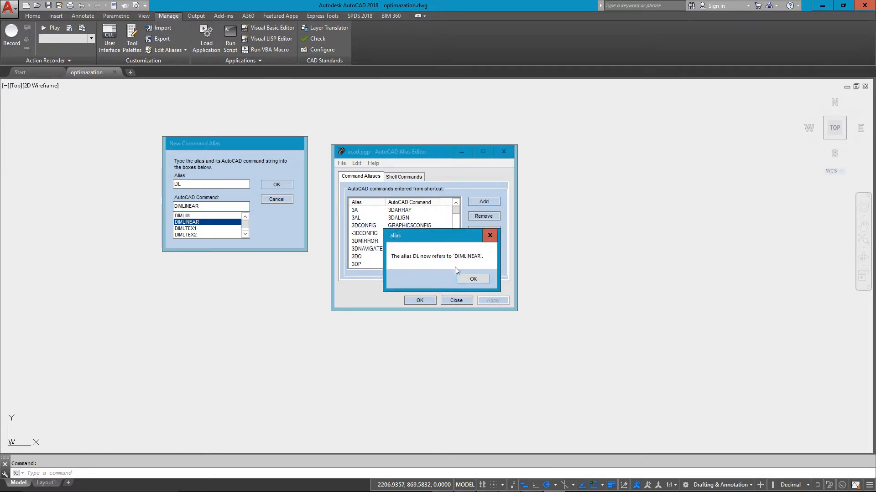
{"action": "left_click", "coordinate": [473, 278]}
- Apply the alias changes by overwriting the existing acad.pgp file, and close the alias editor
{"action": "left_click", "coordinate": [550, 315]}
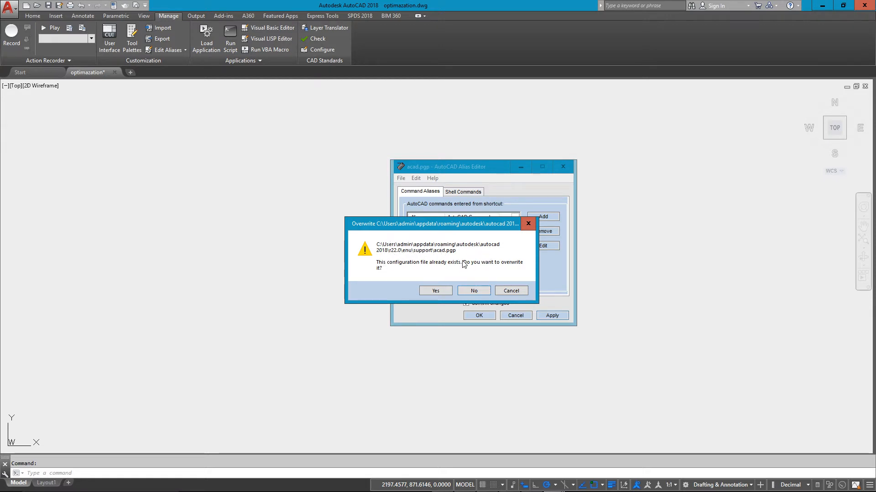
{"action": "left_click", "coordinate": [437, 290]}
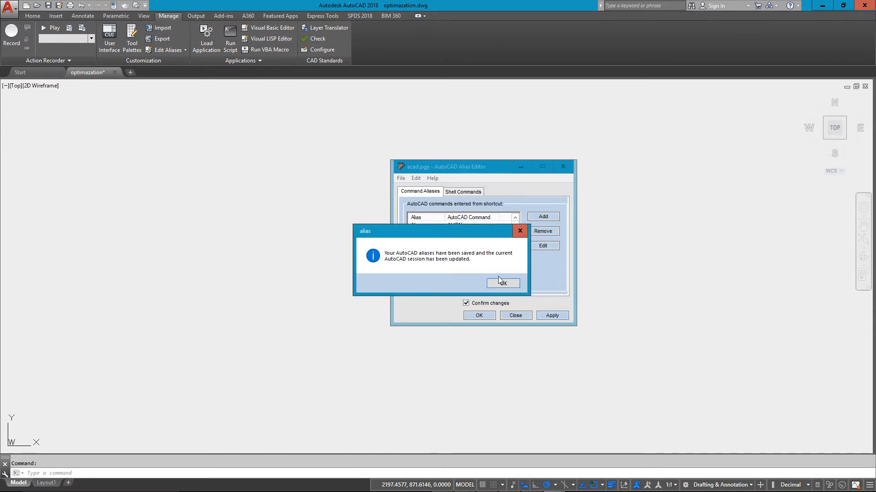
{"action": "left_click", "coordinate": [505, 285]}
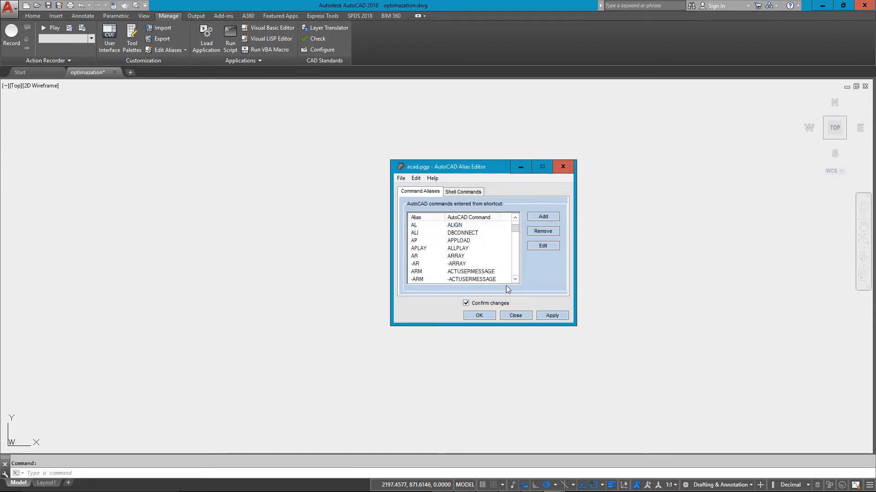
{"action": "left_click", "coordinate": [486, 314]}
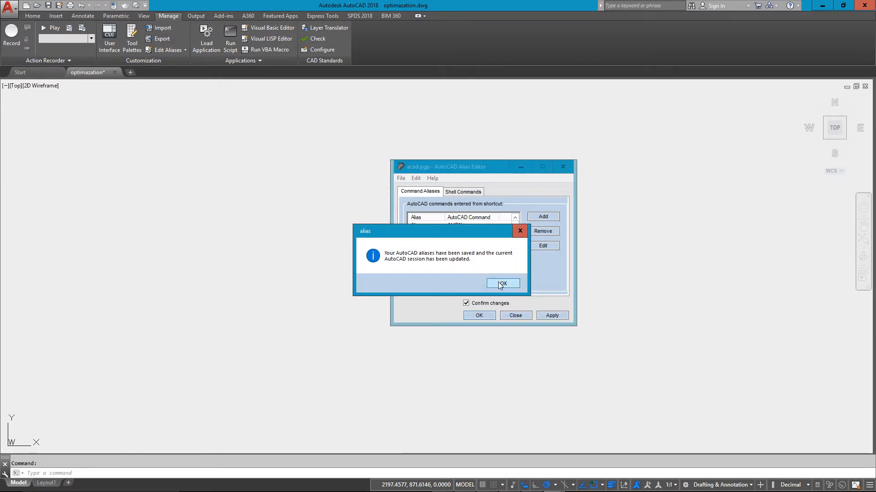
{"action": "left_click", "coordinate": [502, 284]}
- Test the DL alias by placing a horizontal linear dimension about 7.9 units long in the empty drawing
{"action": "left_click", "coordinate": [377, 254]}
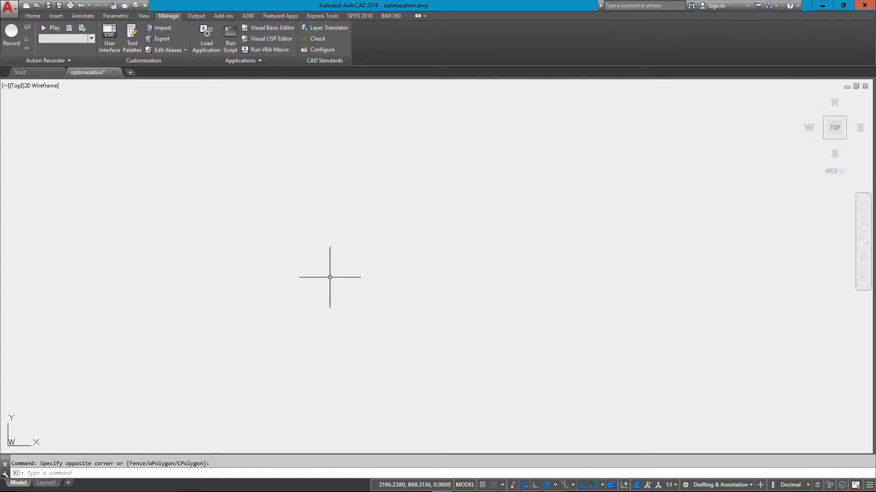
{"action": "type", "text": "DIM"}
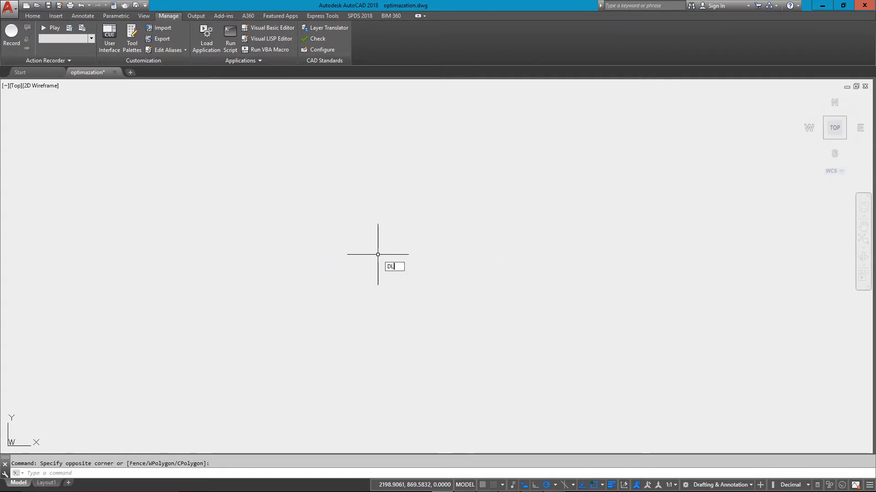
{"action": "type", "text": "L"}
{"action": "key", "text": "Return"}
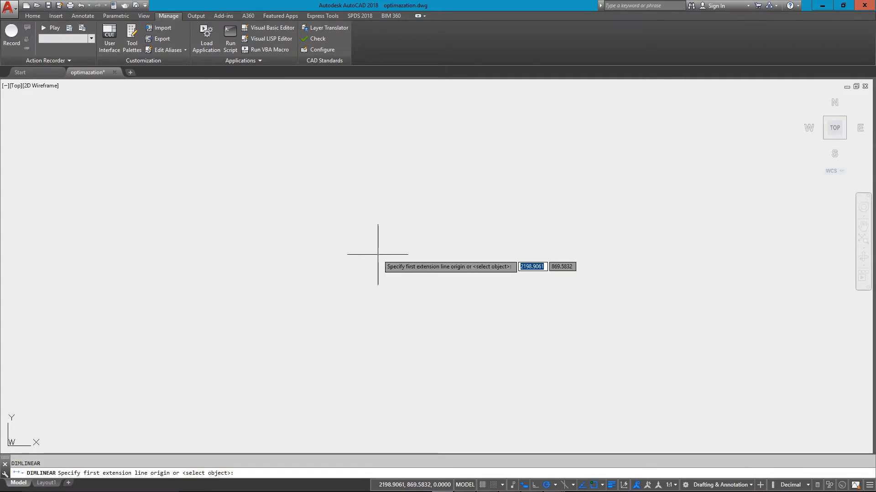
{"action": "left_click", "coordinate": [277, 275]}
{"action": "left_click", "coordinate": [420, 269]}
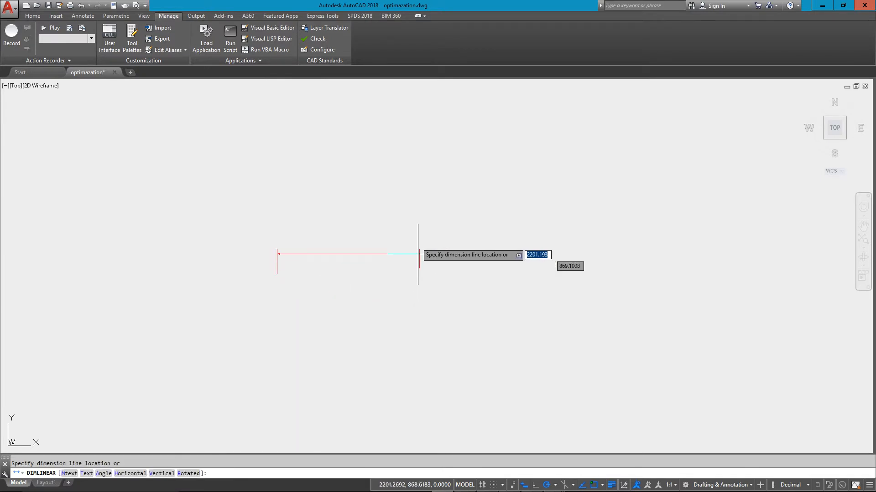
{"action": "left_click", "coordinate": [416, 217]}
- Erase the test linear dimension from the drawing
{"action": "type", "text": "e"}
{"action": "key", "text": "Return"}
{"action": "left_click", "coordinate": [464, 168]}
{"action": "left_click", "coordinate": [417, 248]}
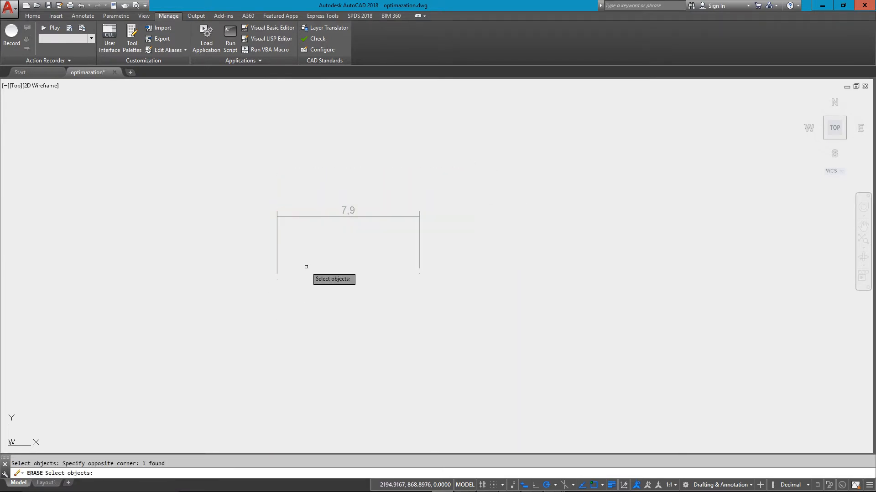
{"action": "key", "text": "Return"}
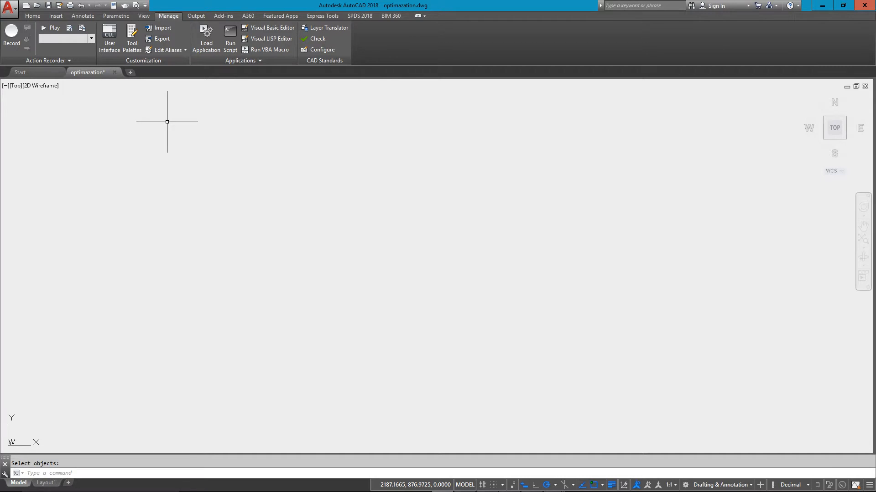
{"action": "left_click", "coordinate": [81, 16]}
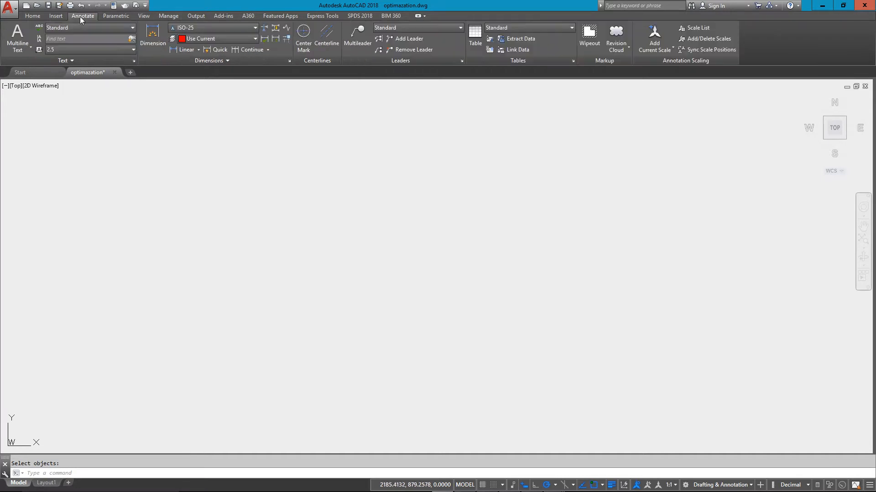
{"action": "left_click", "coordinate": [199, 50]}
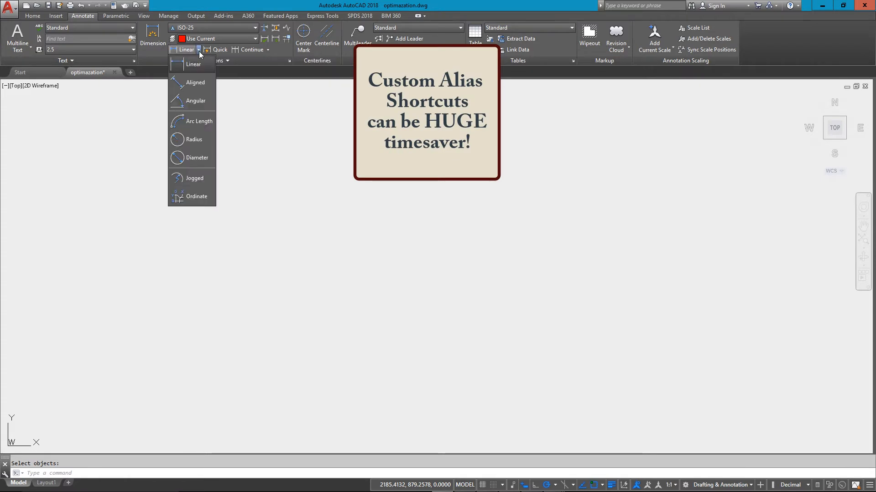
{"action": "left_click", "coordinate": [199, 50]}
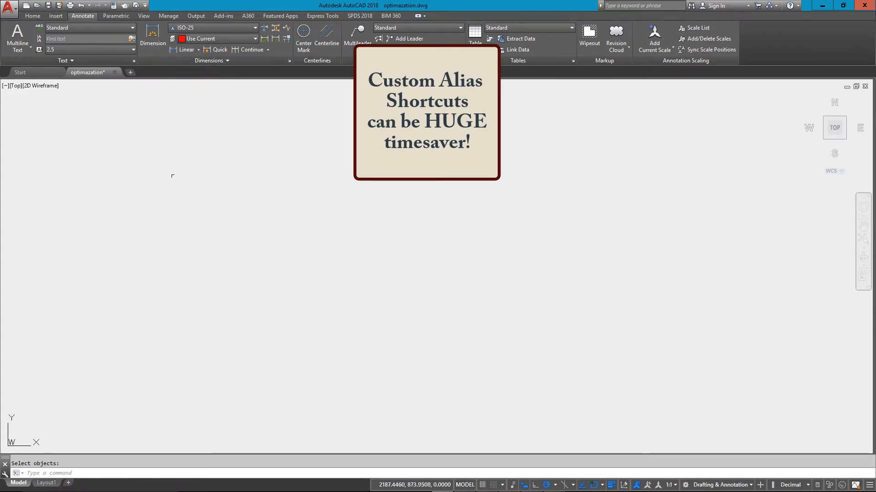
{"action": "left_click", "coordinate": [203, 186]}
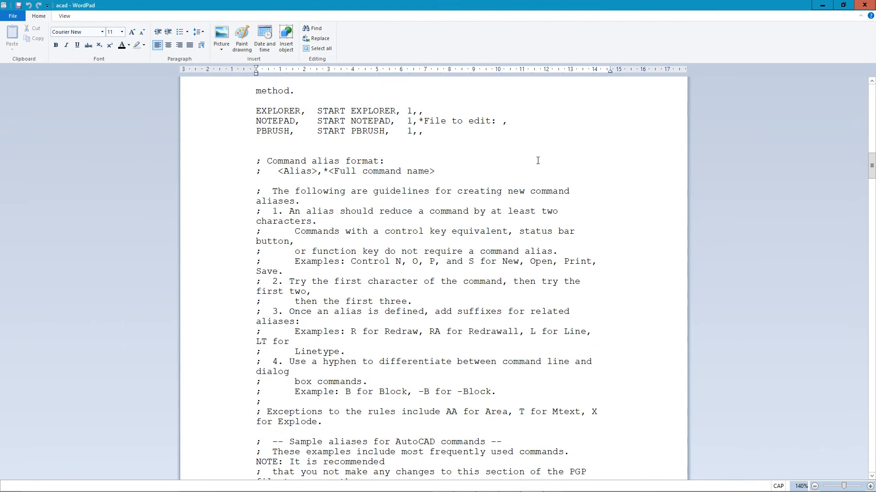
- Review the command alias definitions in the acad file in WordPad, shrinking and widening its window over the drawing
{"action": "scroll", "coordinate": [525, 166], "scroll_direction": "down", "scroll_amount": 15}
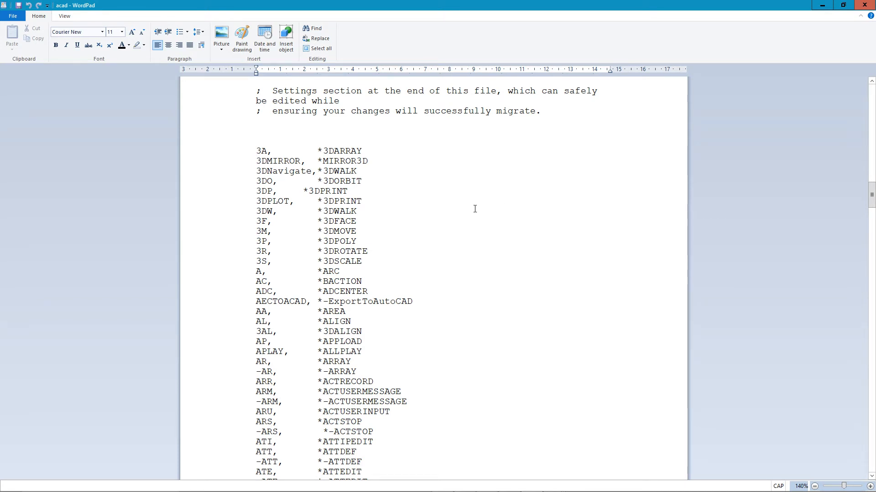
{"action": "scroll", "coordinate": [376, 231], "scroll_direction": "down", "scroll_amount": 6}
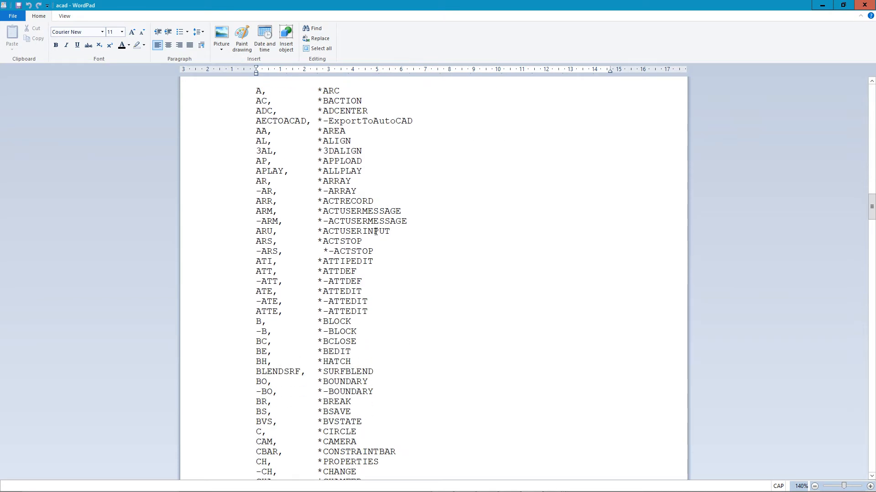
{"action": "scroll", "coordinate": [375, 231], "scroll_direction": "down", "scroll_amount": 4}
{"action": "left_click_drag", "start_coordinate": [385, 4], "coordinate": [373, 66]}
{"action": "scroll", "coordinate": [319, 230], "scroll_direction": "down", "scroll_amount": 13}
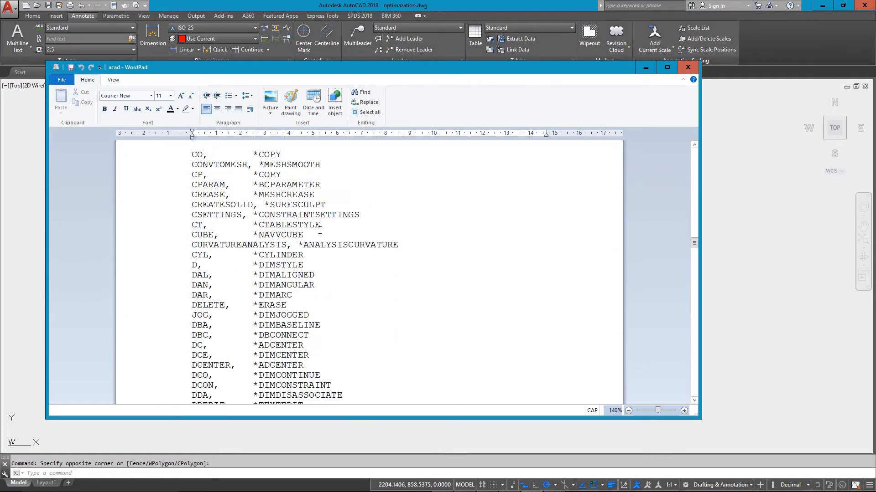
{"action": "scroll", "coordinate": [319, 230], "scroll_direction": "down", "scroll_amount": 5}
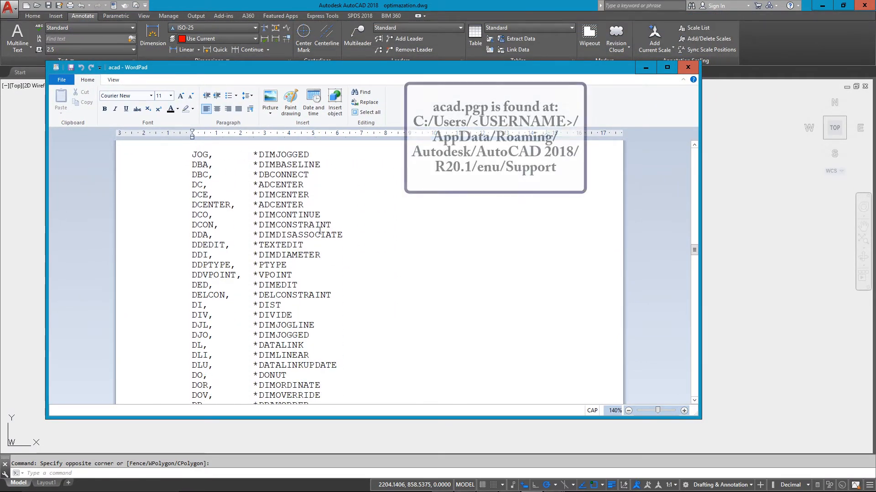
{"action": "scroll", "coordinate": [319, 231], "scroll_direction": "down", "scroll_amount": 10}
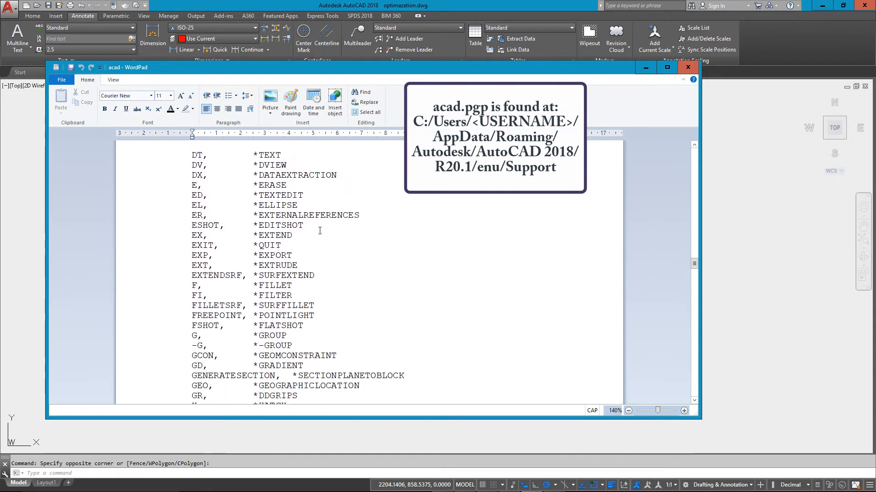
{"action": "scroll", "coordinate": [320, 231], "scroll_direction": "down", "scroll_amount": 2}
{"action": "scroll", "coordinate": [319, 231], "scroll_direction": "down", "scroll_amount": 6}
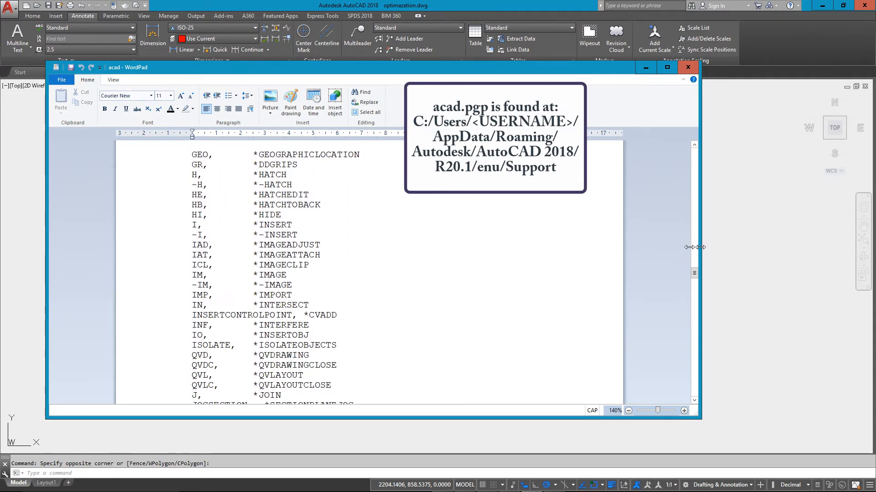
{"action": "left_click_drag", "start_coordinate": [701, 249], "coordinate": [751, 251]}
{"action": "scroll", "coordinate": [400, 260], "scroll_direction": "down", "scroll_amount": 6}
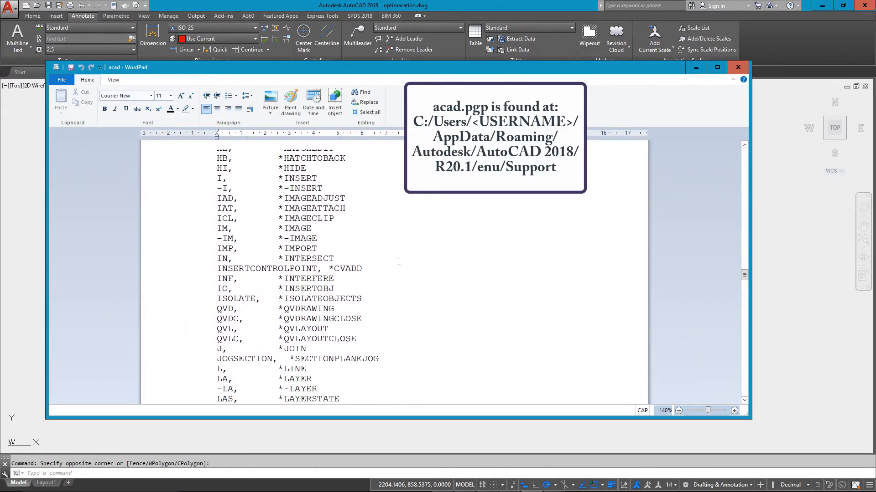
{"action": "scroll", "coordinate": [397, 261], "scroll_direction": "down", "scroll_amount": 13}
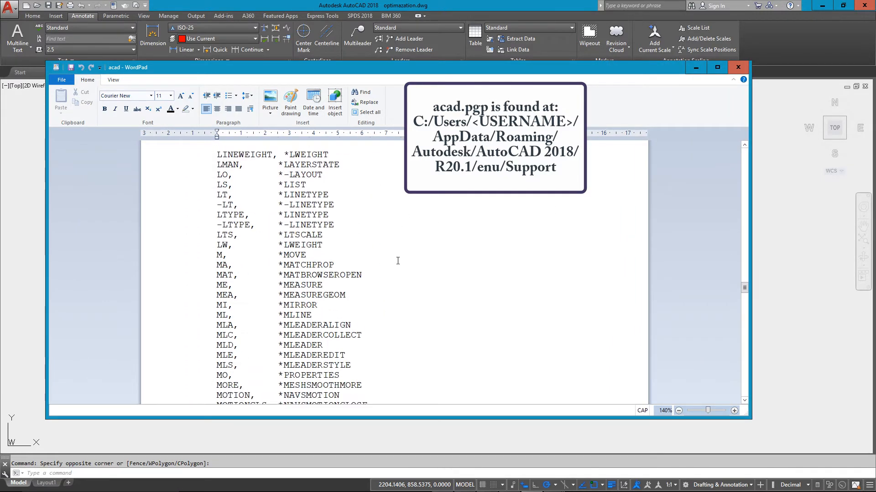
{"action": "scroll", "coordinate": [398, 261], "scroll_direction": "down", "scroll_amount": 7}
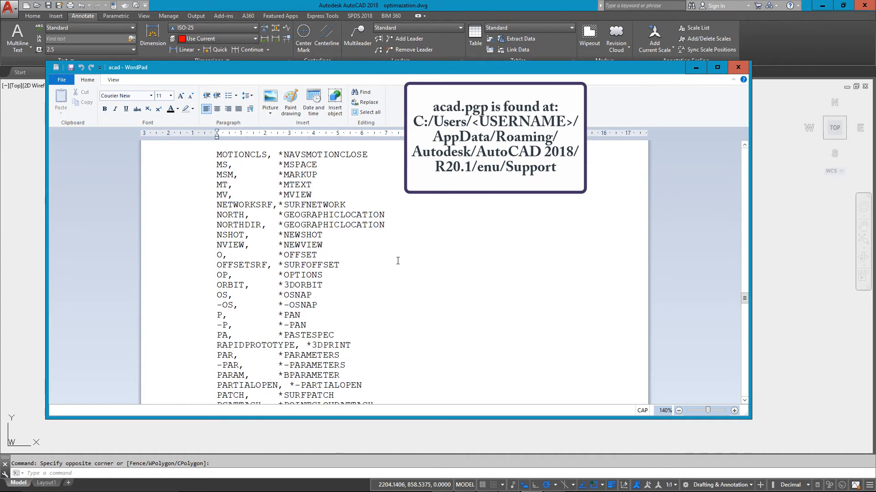
- Review the remaining command alias definitions in the acad file, including the dimension aliases starting with D, and close WordPad
{"action": "scroll", "coordinate": [397, 260], "scroll_direction": "down", "scroll_amount": 5}
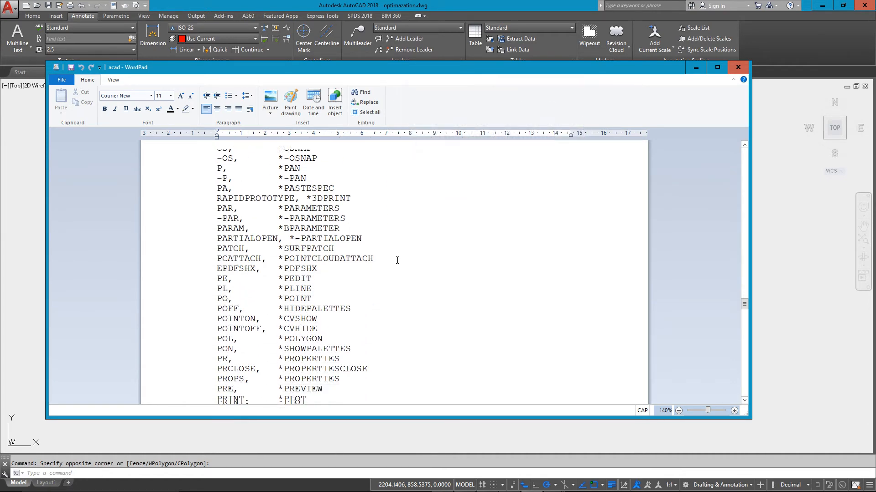
{"action": "scroll", "coordinate": [398, 261], "scroll_direction": "down", "scroll_amount": 2}
{"action": "scroll", "coordinate": [397, 259], "scroll_direction": "up", "scroll_amount": 19}
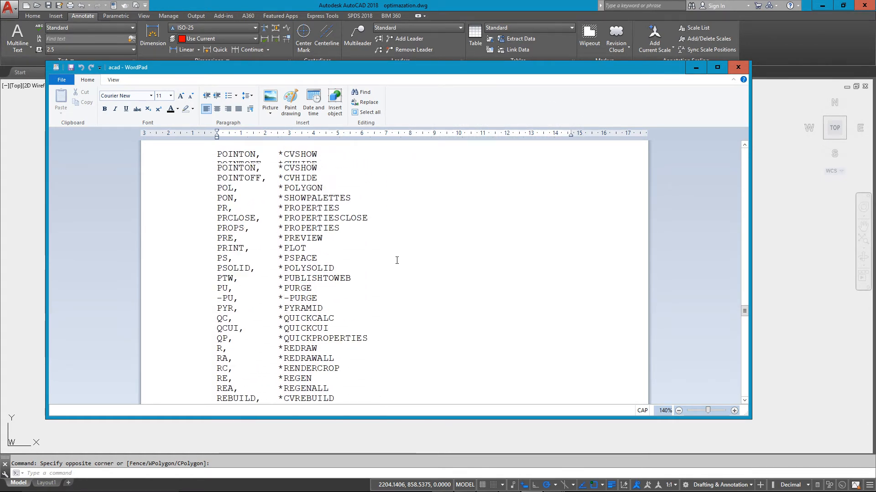
{"action": "scroll", "coordinate": [396, 257], "scroll_direction": "up", "scroll_amount": 20}
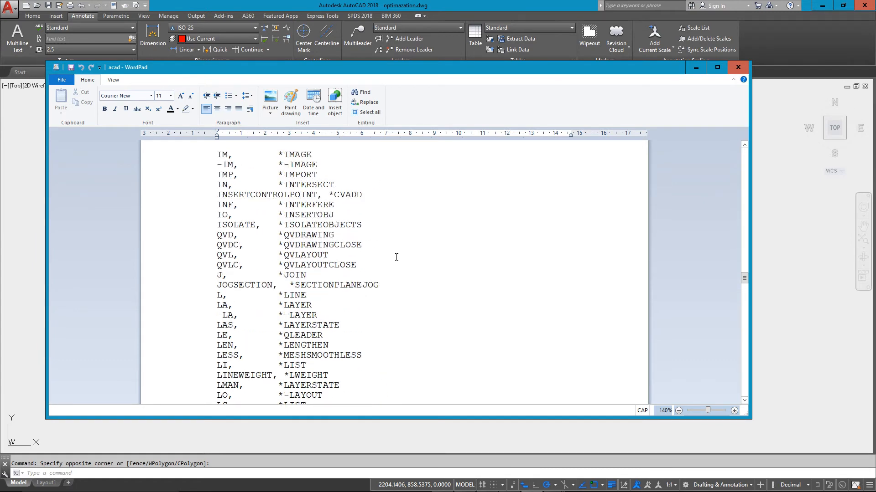
{"action": "scroll", "coordinate": [396, 257], "scroll_direction": "up", "scroll_amount": 8}
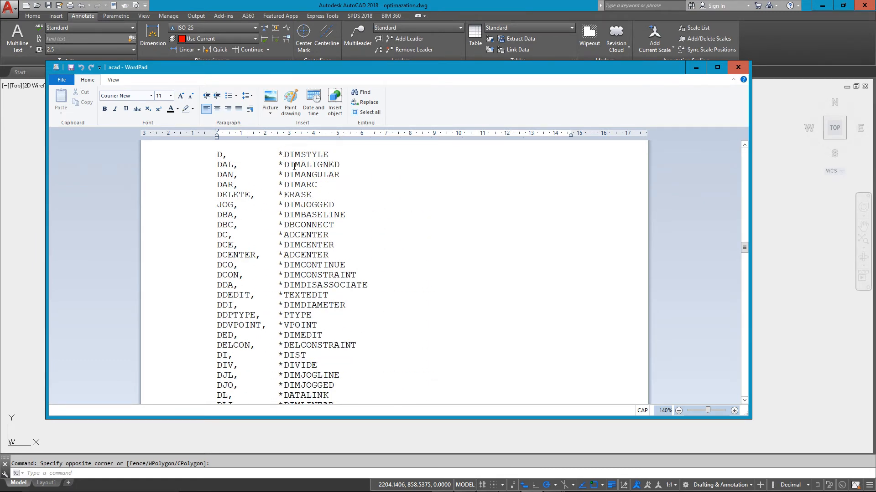
{"action": "left_click", "coordinate": [738, 67]}
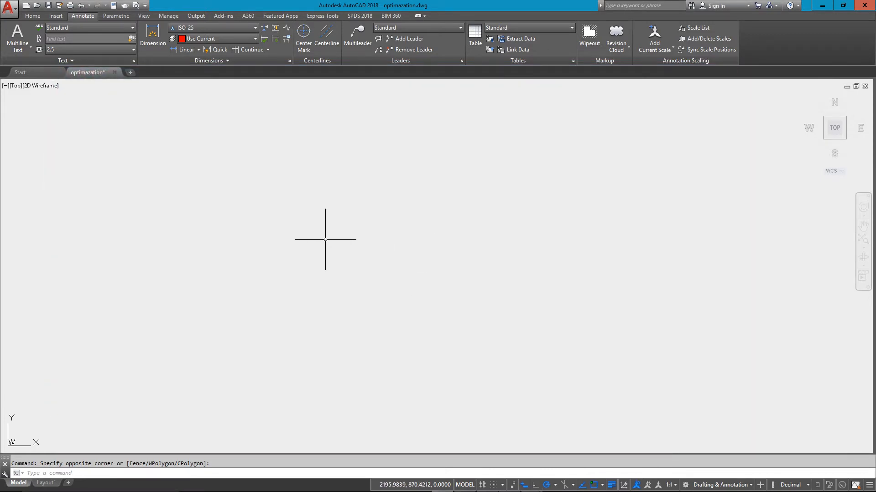
- Open the Customize User Interface editor and enlarge its window over the drawing area
{"action": "left_click", "coordinate": [173, 17]}
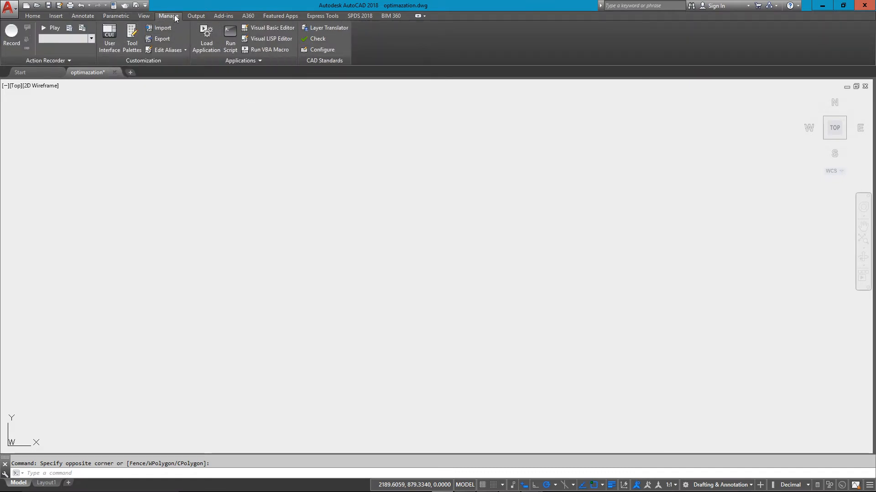
{"action": "left_click", "coordinate": [112, 43]}
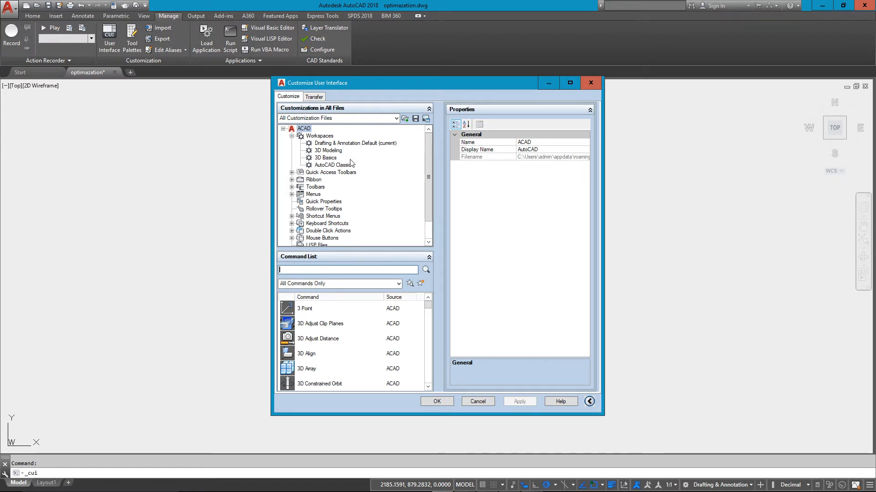
{"action": "left_click", "coordinate": [429, 108]}
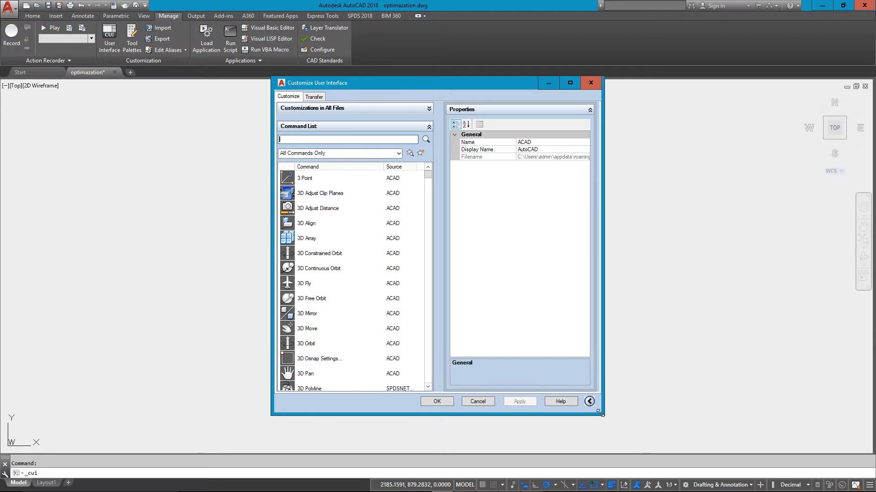
{"action": "left_click_drag", "start_coordinate": [600, 414], "coordinate": [643, 463]}
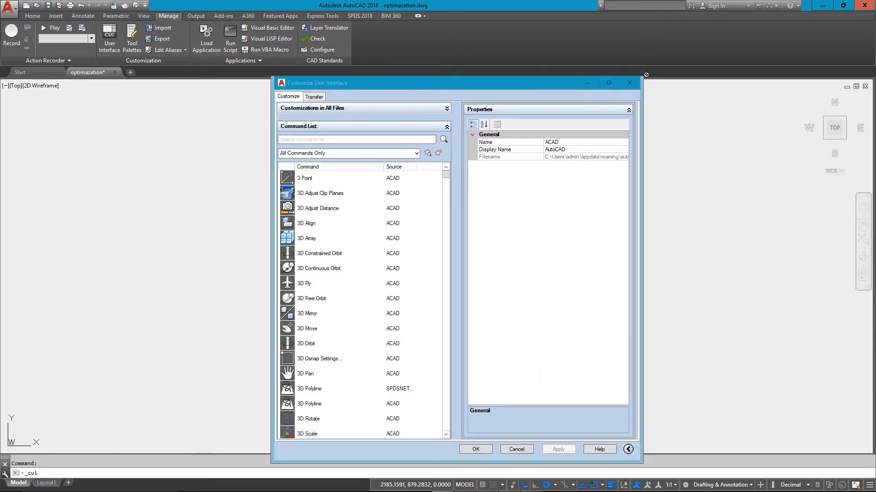
{"action": "left_click_drag", "start_coordinate": [271, 76], "coordinate": [257, 6]}
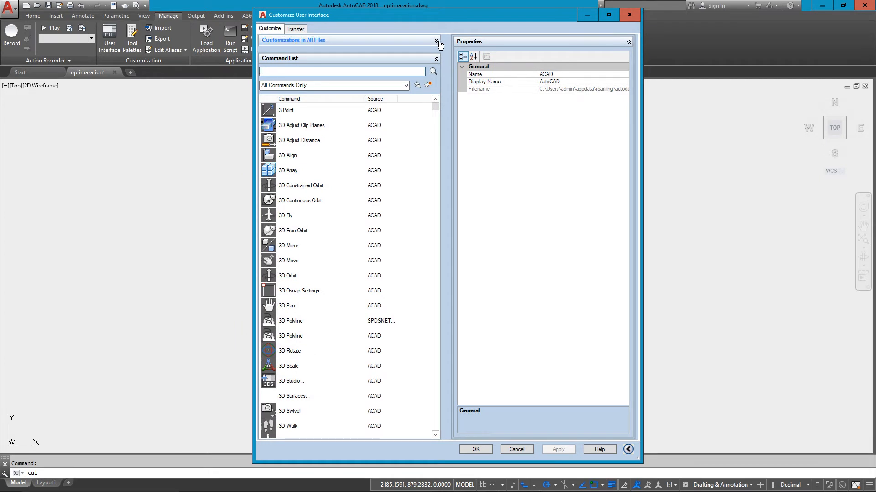
- Expand Quick Access Toolbar 1 in the customizations tree, and move the editor window away from the actual Quick Access Toolbar
{"action": "left_click", "coordinate": [292, 40]}
{"action": "scroll", "coordinate": [348, 278], "scroll_direction": "down", "scroll_amount": 1}
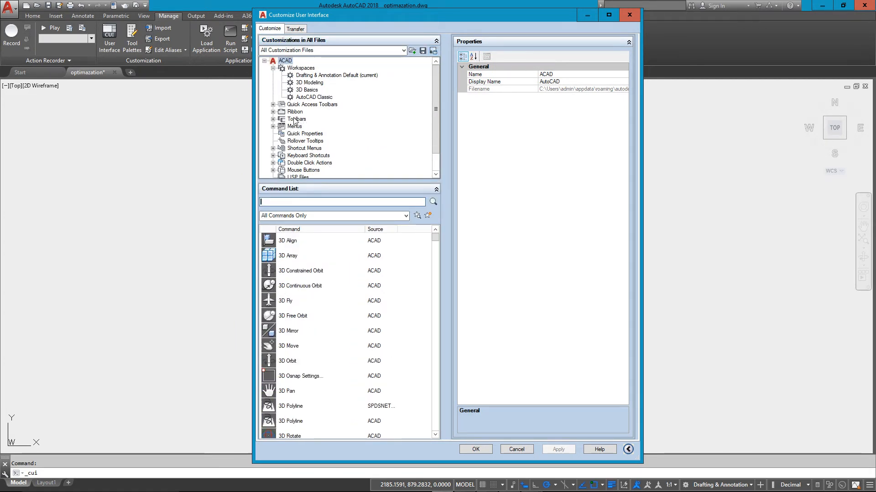
{"action": "double_click", "coordinate": [306, 105]}
{"action": "double_click", "coordinate": [308, 112]}
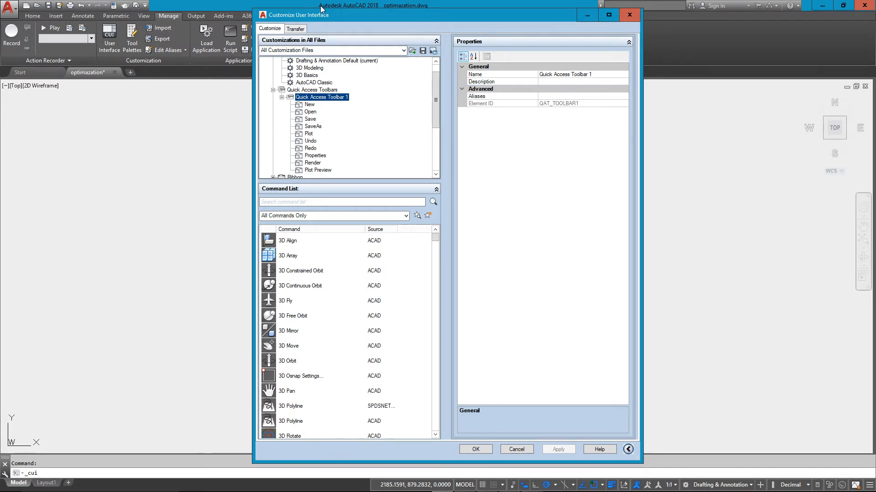
{"action": "left_click_drag", "start_coordinate": [321, 8], "coordinate": [409, 26]}
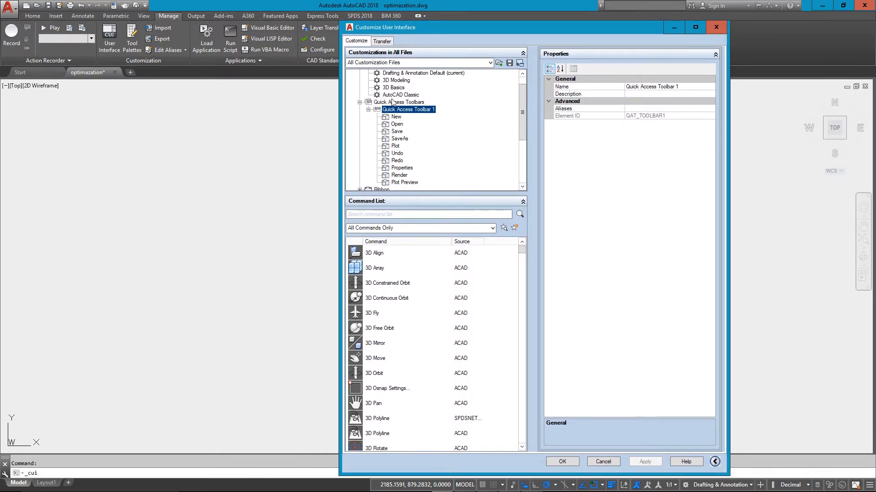
- Find the Spell Check command with "SPELL", add it to Quick Access Toolbar 1 between Plot and Undo, and apply the customization
{"action": "left_click", "coordinate": [398, 211]}
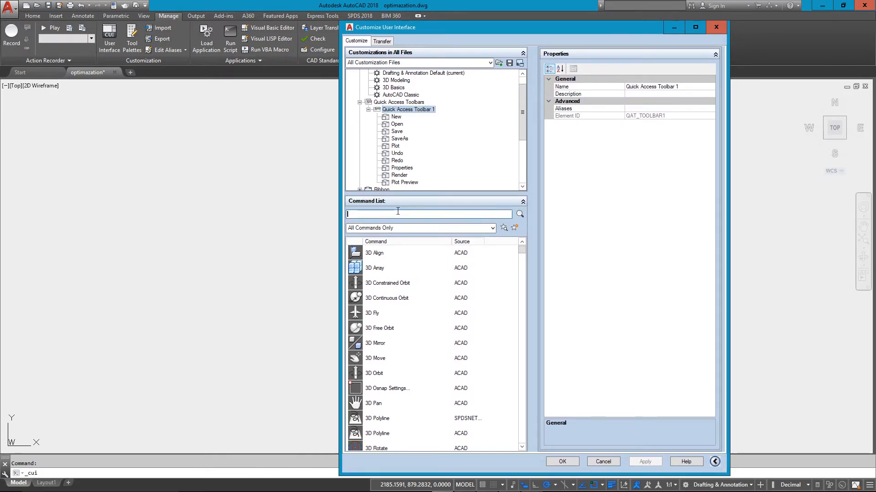
{"action": "type", "text": "SPELL"}
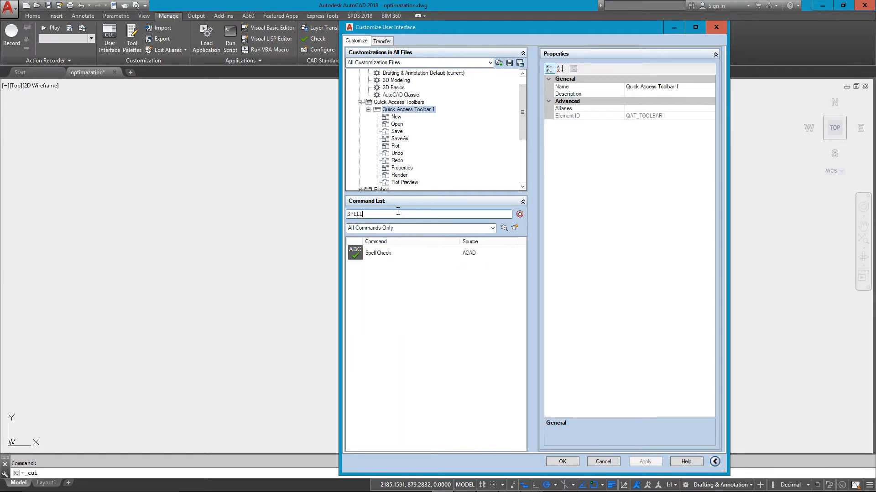
{"action": "left_click", "coordinate": [418, 254]}
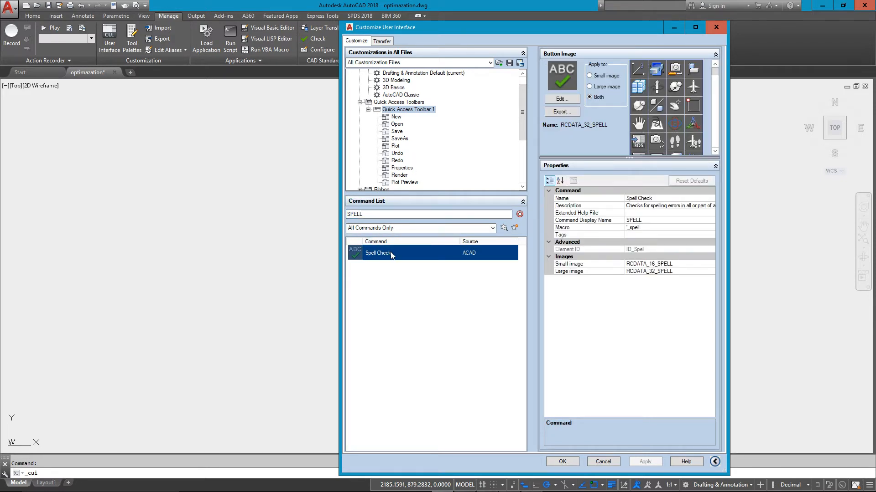
{"action": "left_click_drag", "start_coordinate": [391, 254], "coordinate": [428, 149]}
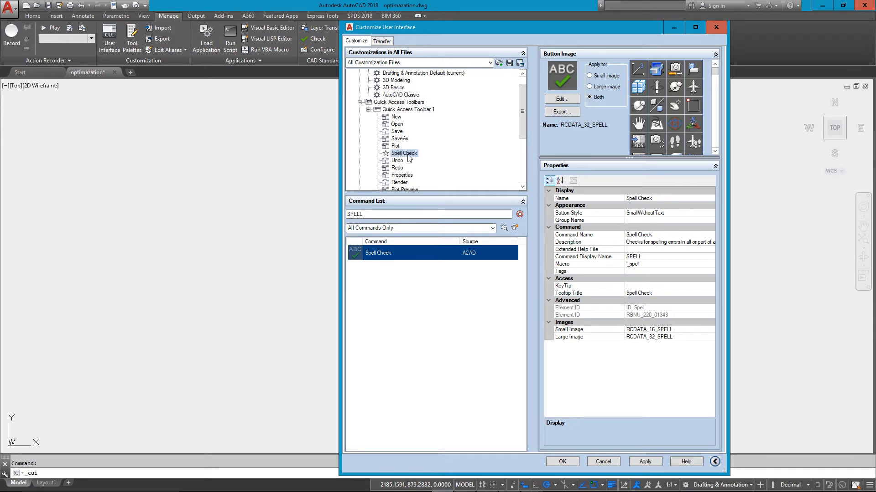
{"action": "left_click", "coordinate": [650, 461]}
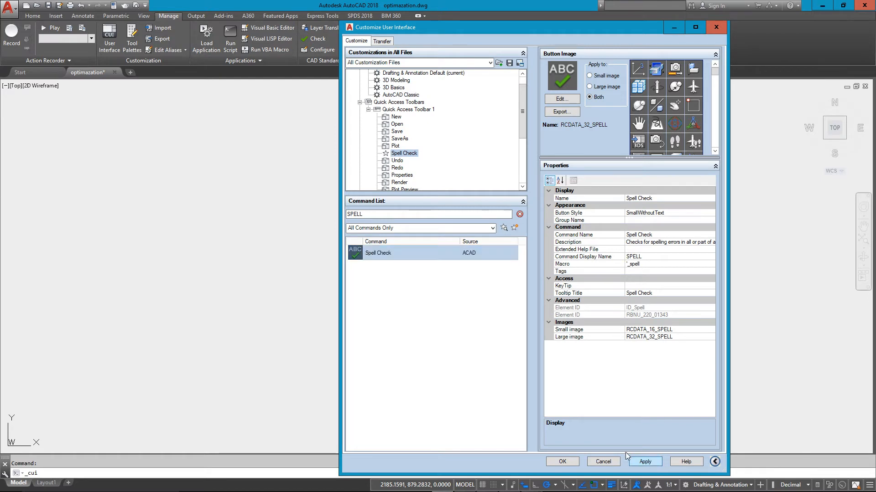
{"action": "left_click", "coordinate": [562, 462]}
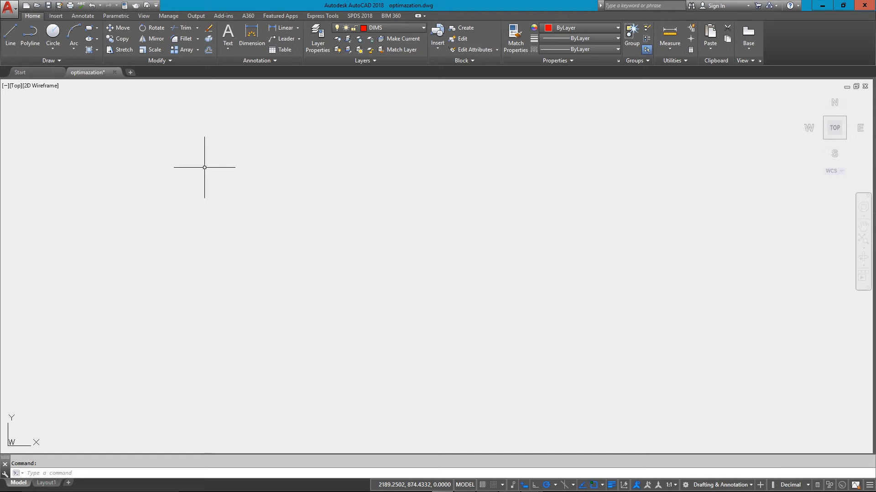
- Reopen the Customize User Interface editor and create a new toolbar named CUSTOM TOOLBAR under Toolbars
{"action": "left_click", "coordinate": [168, 17]}
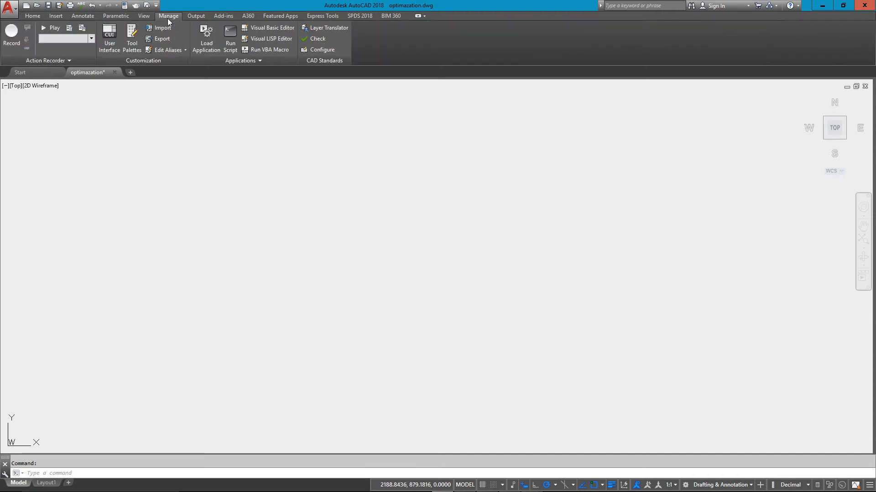
{"action": "left_click", "coordinate": [113, 45]}
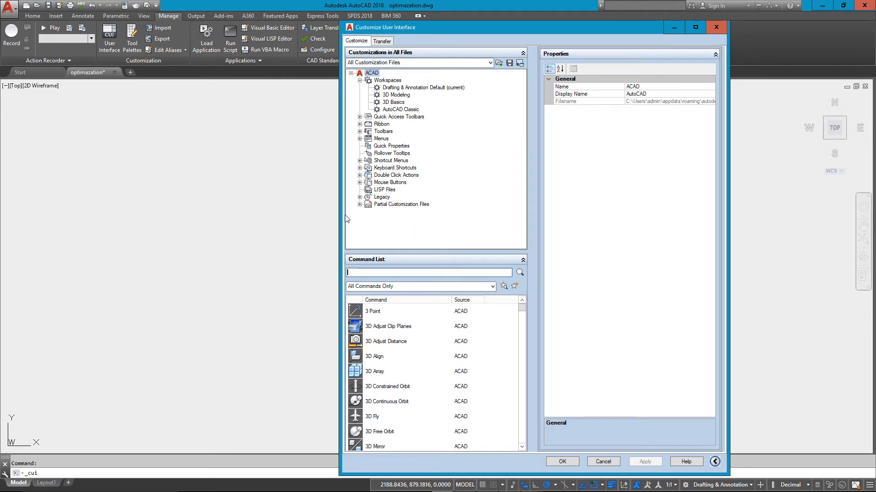
{"action": "left_click", "coordinate": [359, 132]}
{"action": "right_click", "coordinate": [386, 73]}
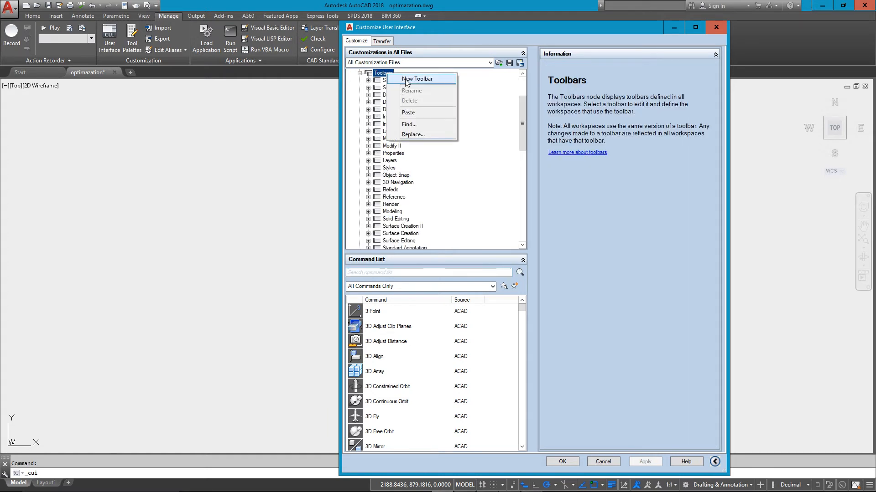
{"action": "left_click", "coordinate": [406, 80]}
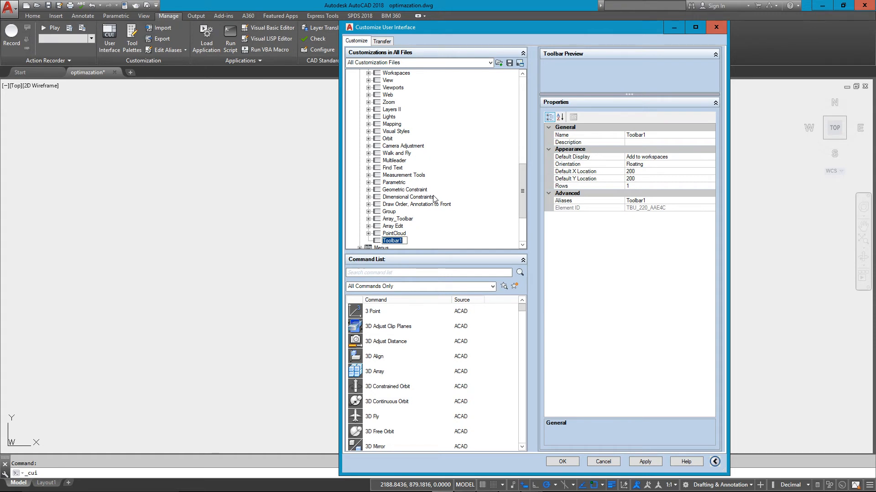
{"action": "type", "text": "CUSTOM"}
{"action": "type", "text": "TOOLBAR"}
{"action": "left_click", "coordinate": [379, 242]}
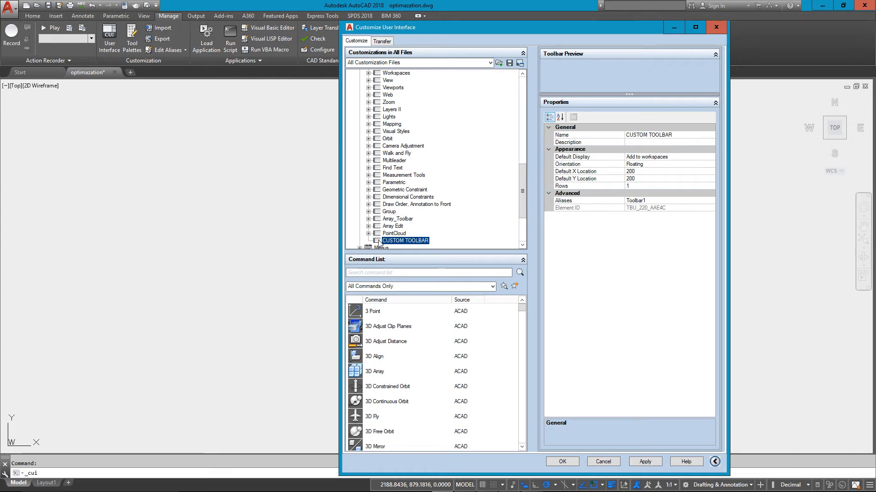
- Search the command list for "dim" and add the Dimension, Linear command to CUSTOM TOOLBAR
{"action": "left_click", "coordinate": [378, 273]}
{"action": "type", "text": "dim"}
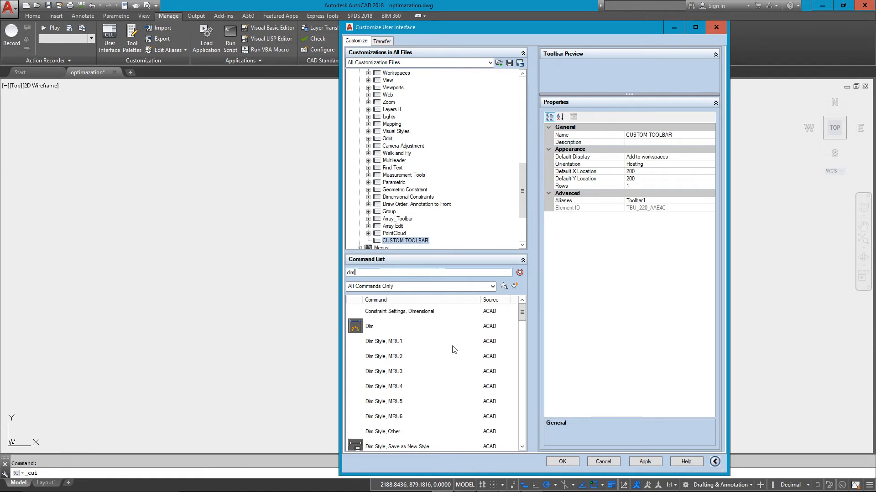
{"action": "scroll", "coordinate": [449, 364], "scroll_direction": "down", "scroll_amount": 3}
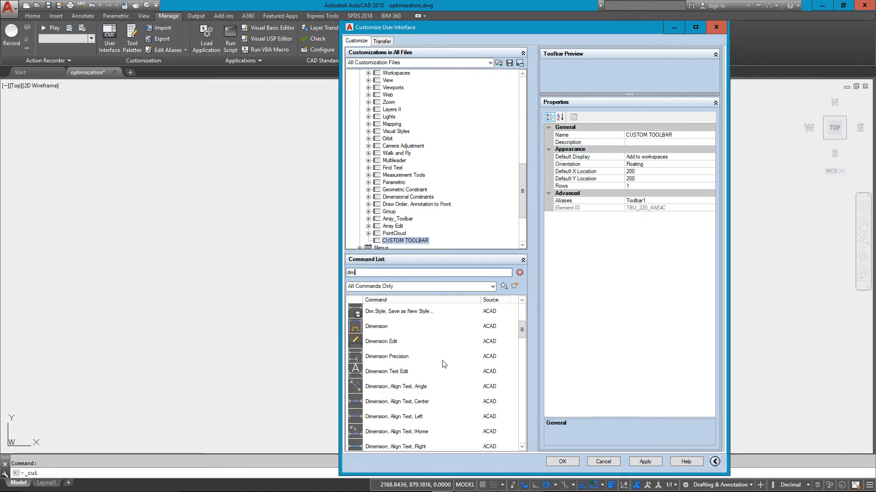
{"action": "scroll", "coordinate": [405, 365], "scroll_direction": "down", "scroll_amount": 1}
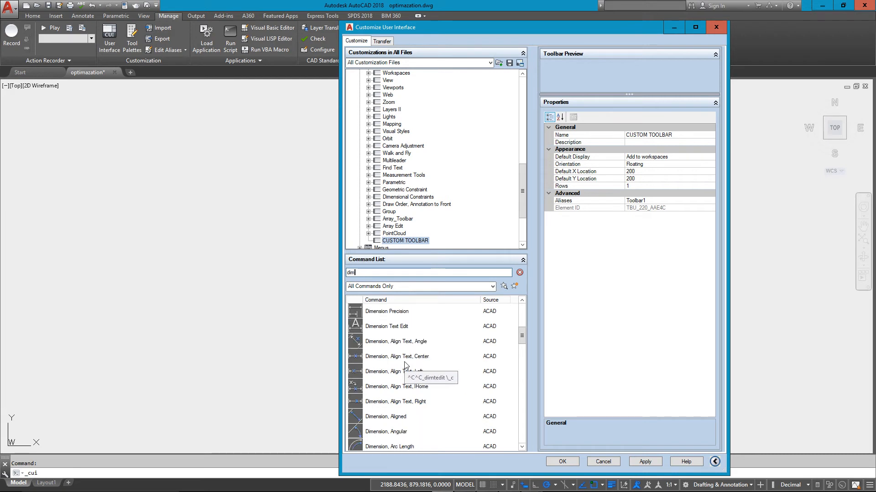
{"action": "scroll", "coordinate": [404, 365], "scroll_direction": "down", "scroll_amount": 1}
{"action": "scroll", "coordinate": [404, 365], "scroll_direction": "down", "scroll_amount": 1}
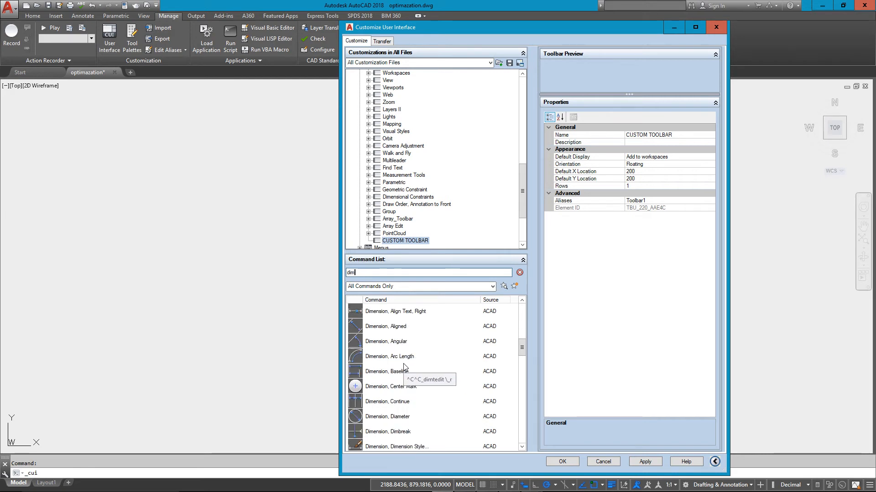
{"action": "scroll", "coordinate": [404, 365], "scroll_direction": "down", "scroll_amount": 1}
{"action": "scroll", "coordinate": [404, 366], "scroll_direction": "up", "scroll_amount": 2}
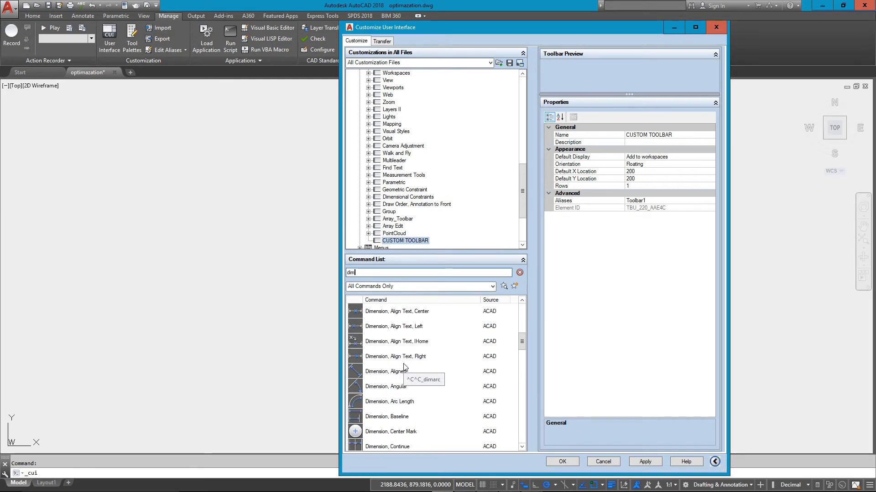
{"action": "scroll", "coordinate": [404, 366], "scroll_direction": "up", "scroll_amount": 2}
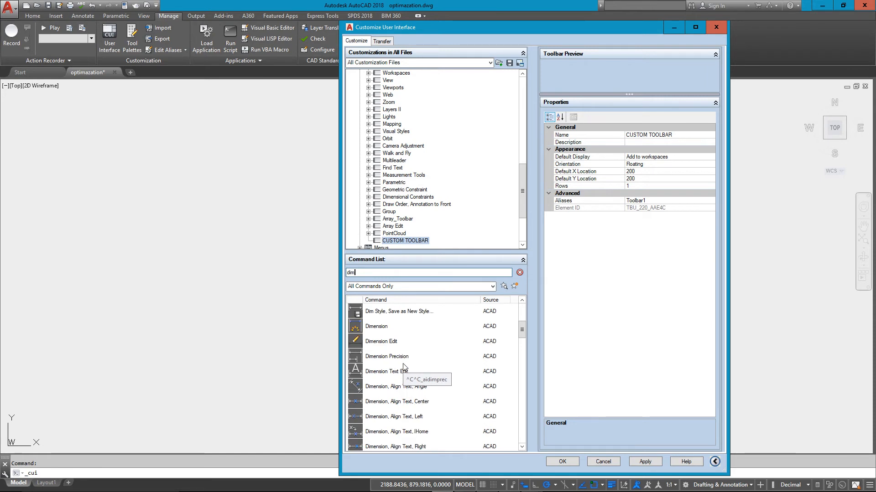
{"action": "scroll", "coordinate": [402, 366], "scroll_direction": "down", "scroll_amount": 6}
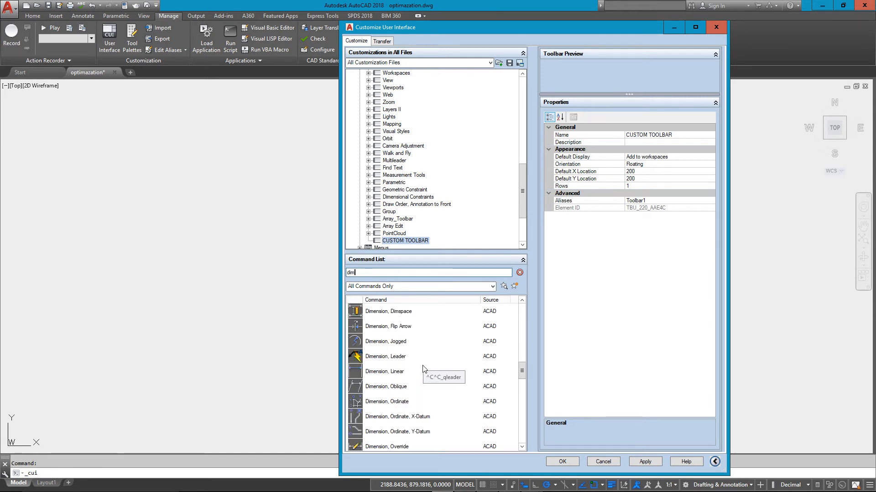
{"action": "left_click", "coordinate": [385, 372]}
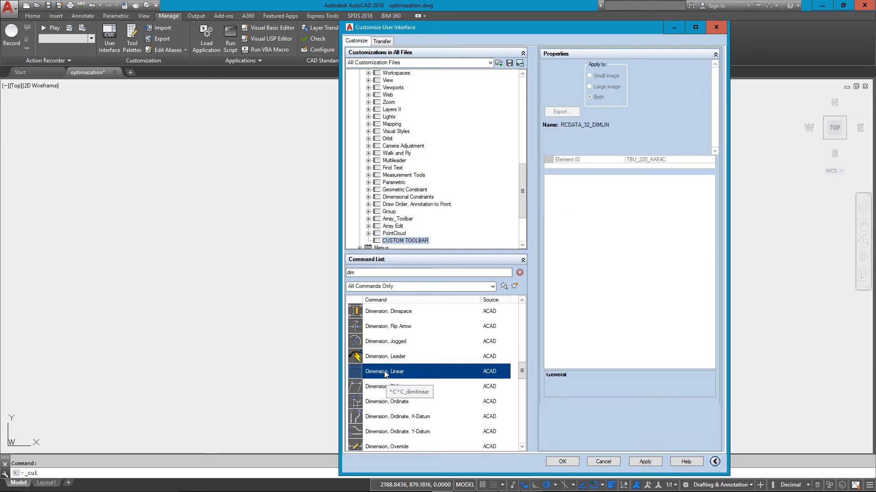
{"action": "left_click_drag", "start_coordinate": [385, 372], "coordinate": [420, 170]}
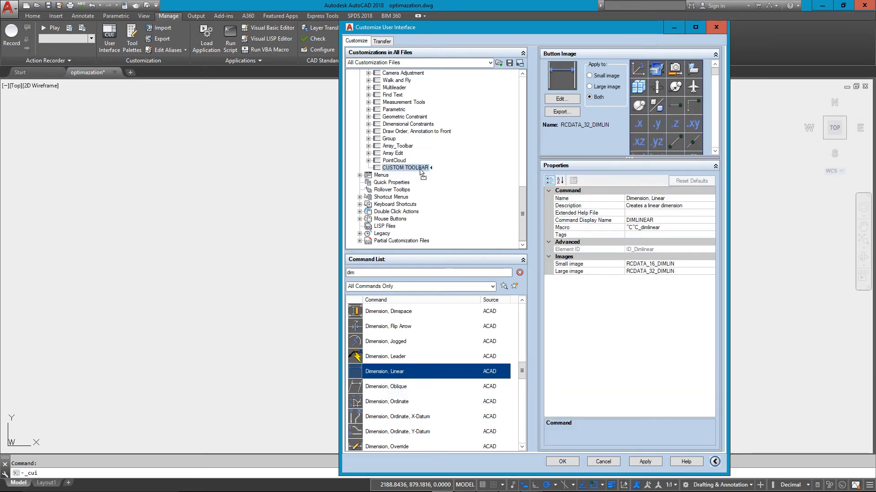
{"action": "left_click_drag", "start_coordinate": [420, 170], "coordinate": [420, 170]}
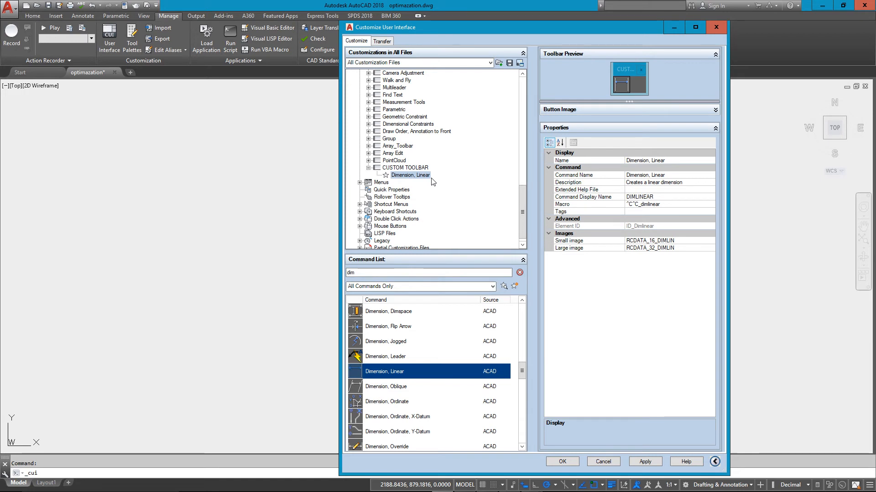
- Search the command list for "copy" and add the ACAD Copy command to CUSTOM TOOLBAR above Dimension, Linear
{"action": "left_click_drag", "start_coordinate": [369, 273], "coordinate": [346, 273]}
{"action": "type", "text": "copy"}
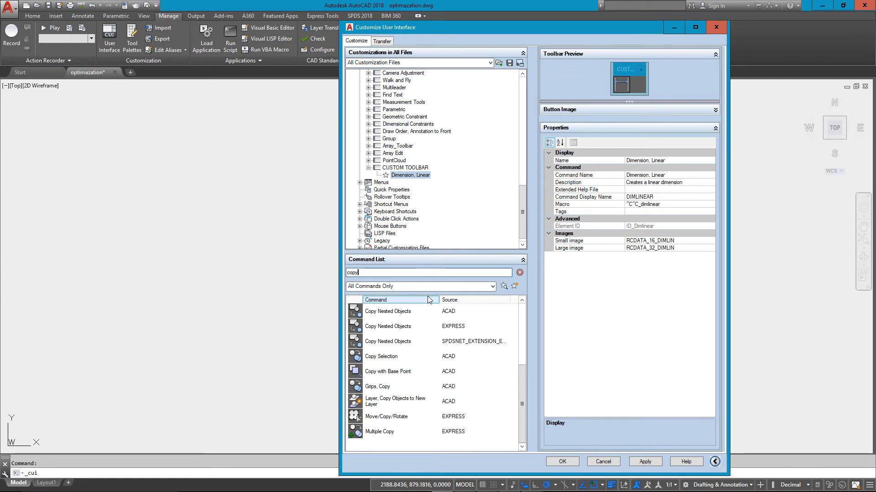
{"action": "scroll", "coordinate": [424, 369], "scroll_direction": "up", "scroll_amount": 3}
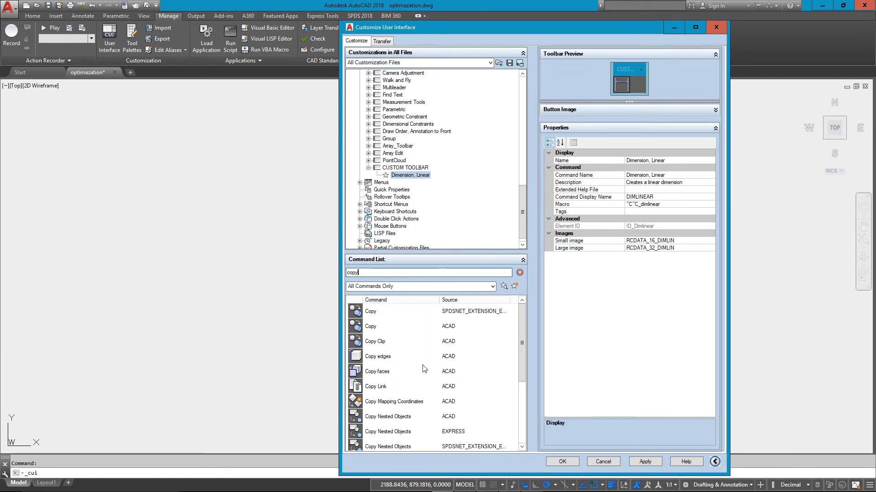
{"action": "left_click", "coordinate": [381, 329]}
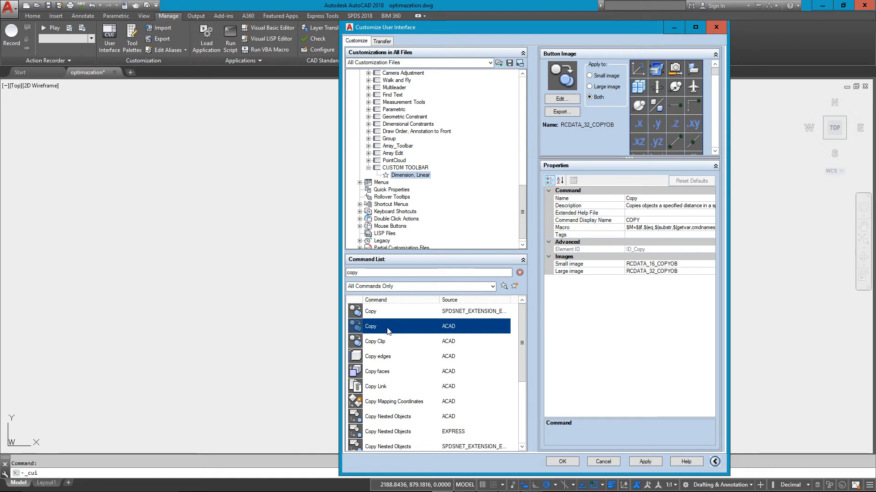
{"action": "left_click_drag", "start_coordinate": [388, 330], "coordinate": [398, 172]}
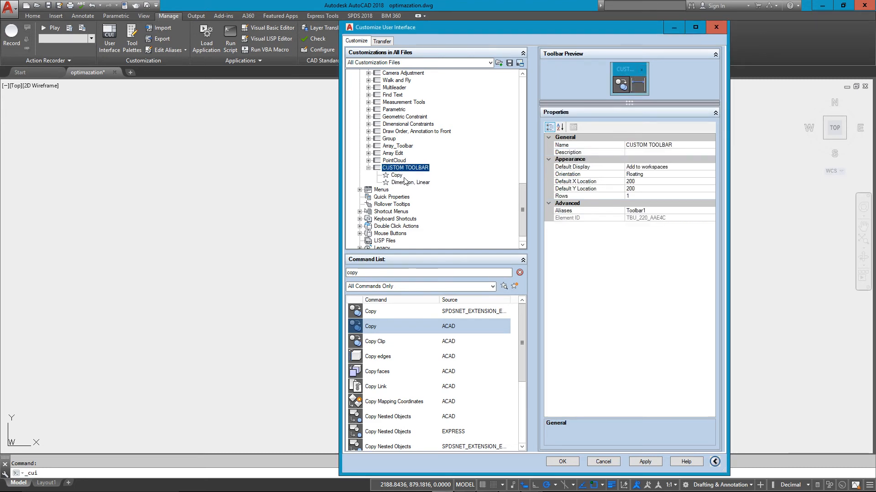
- Apply the toolbar customization and close the Customize User Interface editor
{"action": "left_click", "coordinate": [377, 273]}
{"action": "left_click_drag", "start_coordinate": [378, 275], "coordinate": [333, 287]}
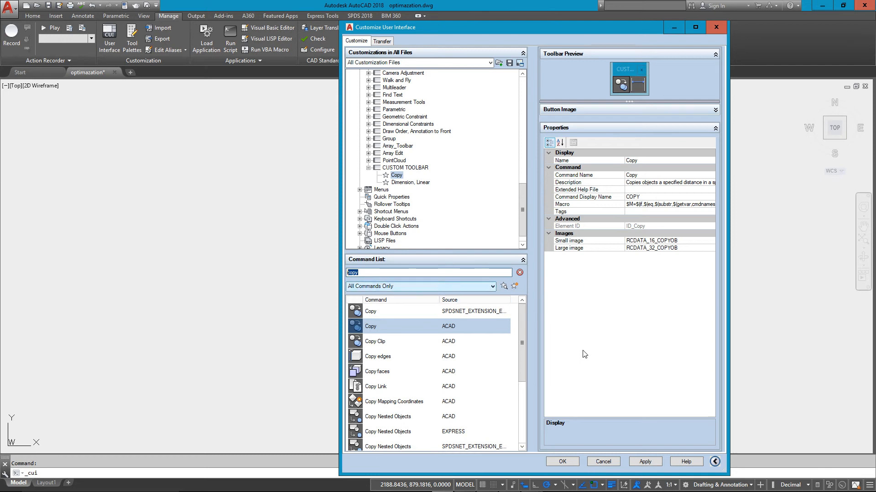
{"action": "left_click", "coordinate": [649, 461]}
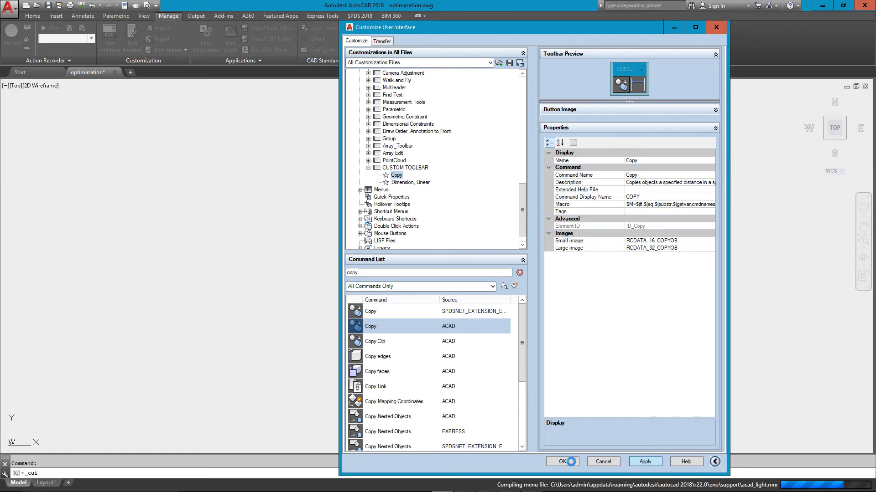
{"action": "left_click", "coordinate": [570, 461]}
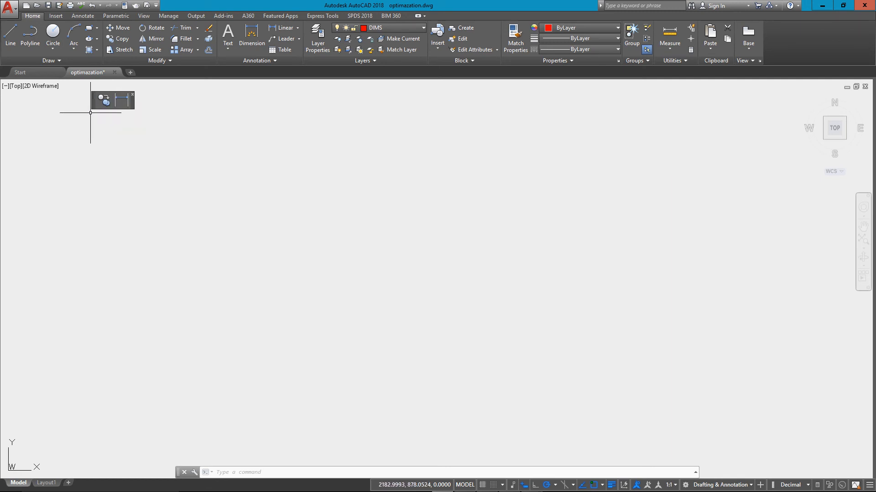
- Dock the custom toolbar along the drawing area's left edge, and return it to floating over the drawing
{"action": "mouse_move", "coordinate": [96, 105]}
{"action": "left_mouse_down"}
{"action": "mouse_move", "coordinate": [22, 133]}
{"action": "mouse_move", "coordinate": [9, 153]}
{"action": "left_mouse_up"}
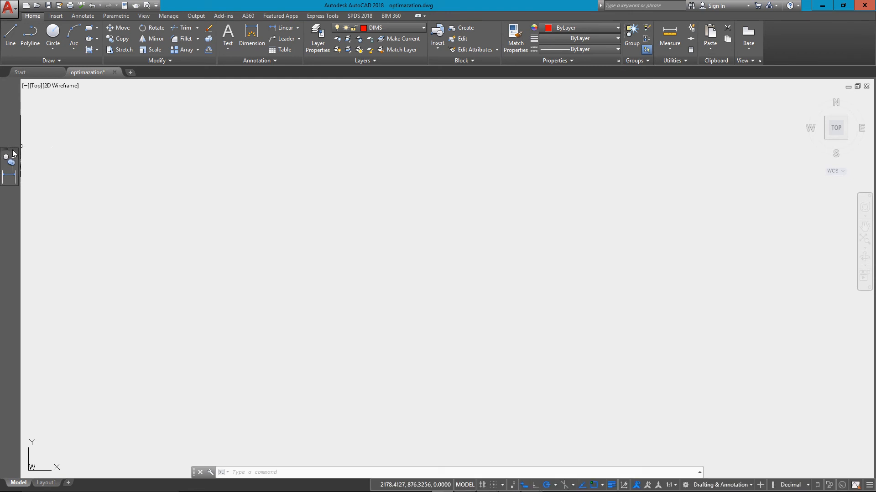
{"action": "left_click_drag", "start_coordinate": [13, 154], "coordinate": [17, 151]}
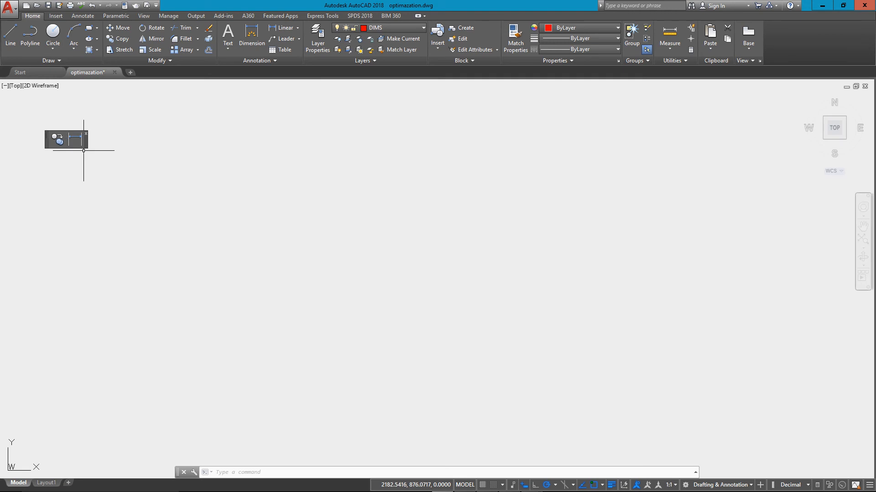
- Use the custom toolbar's Dimension, Linear command to place a horizontal dimension about 6 units long in the empty drawing
{"action": "left_click", "coordinate": [73, 138]}
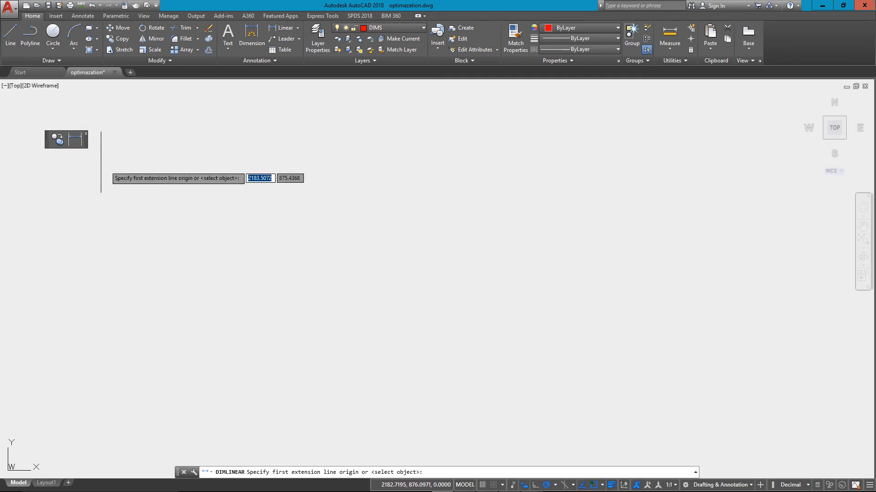
{"action": "left_click", "coordinate": [143, 179]}
{"action": "left_click", "coordinate": [251, 178]}
{"action": "left_click", "coordinate": [233, 222]}
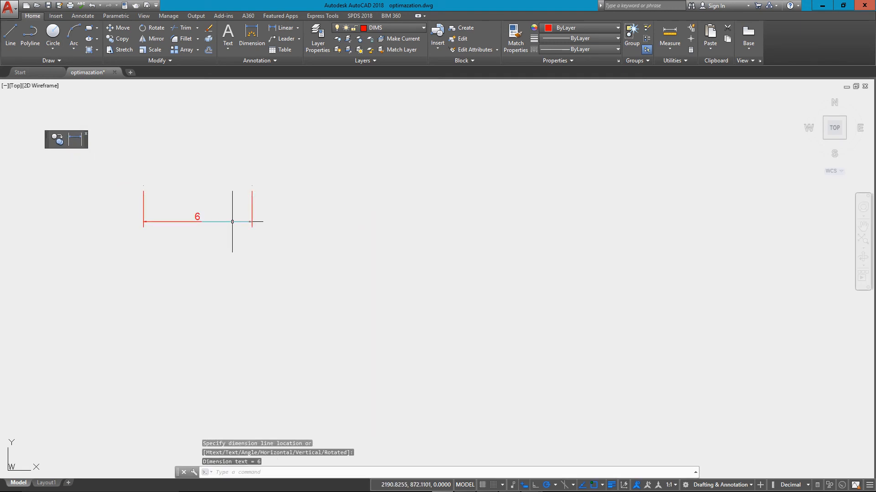
- Erase the horizontal test dimension from the drawing
{"action": "left_click", "coordinate": [314, 184]}
{"action": "left_click", "coordinate": [254, 241]}
{"action": "left_click", "coordinate": [300, 188]}
{"action": "left_click", "coordinate": [313, 186]}
{"action": "type", "text": "e"}
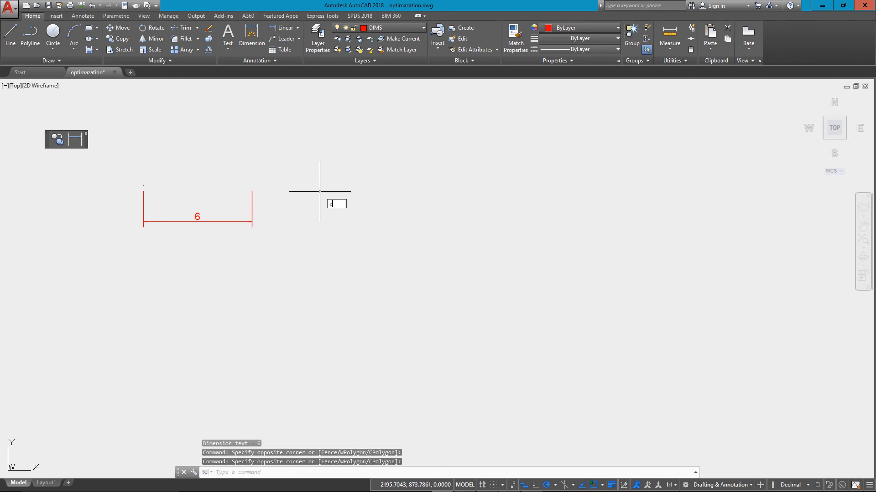
{"action": "key", "text": "Return"}
{"action": "left_click", "coordinate": [323, 174]}
{"action": "left_click", "coordinate": [189, 272]}
{"action": "key", "text": "Return"}
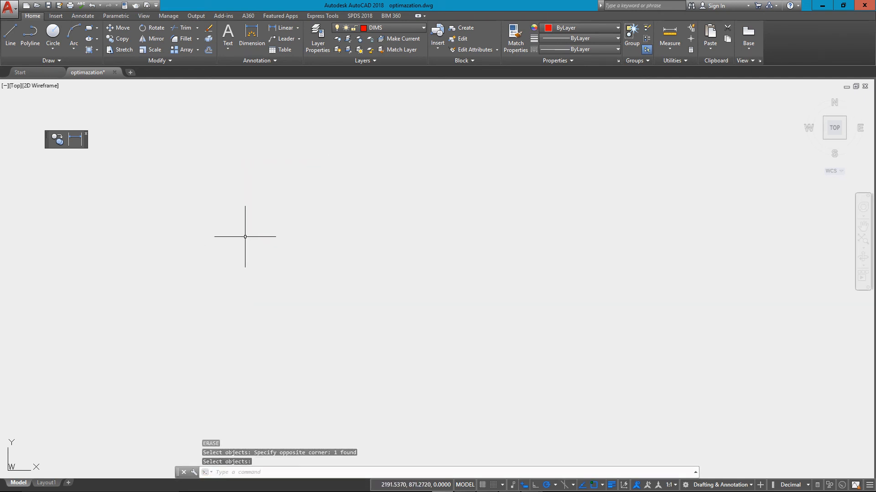
- Close the floating custom toolbar and bring up the interface customization tools
{"action": "left_click", "coordinate": [86, 133]}
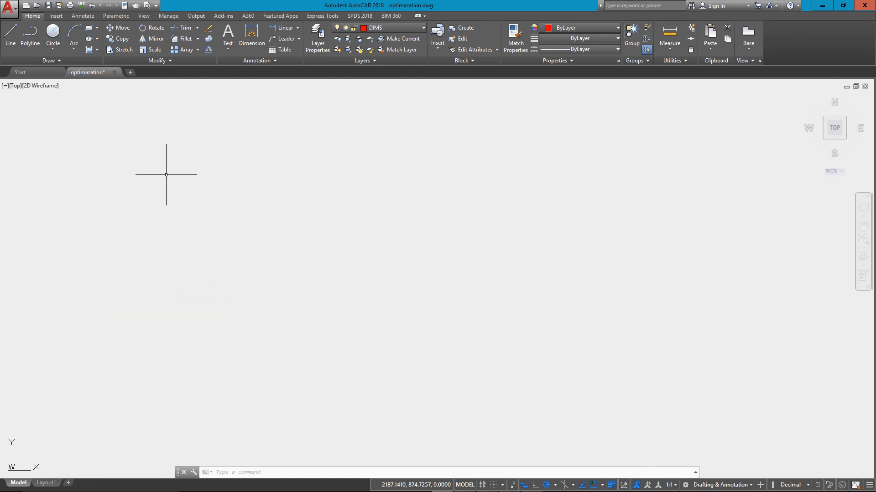
{"action": "left_click", "coordinate": [168, 16]}
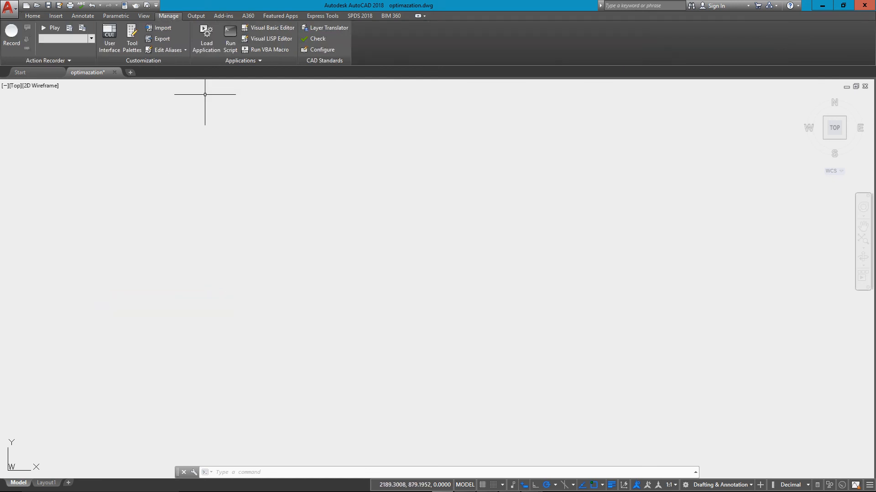